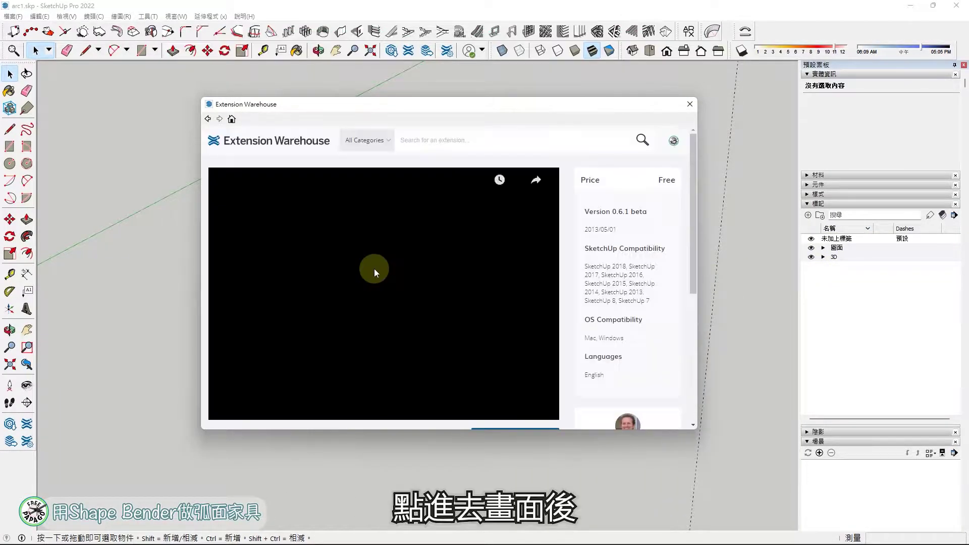
# - Scroll the CLF Shape Bender extension page down to its Install option
pyautogui.scroll(-3, 590, 255)
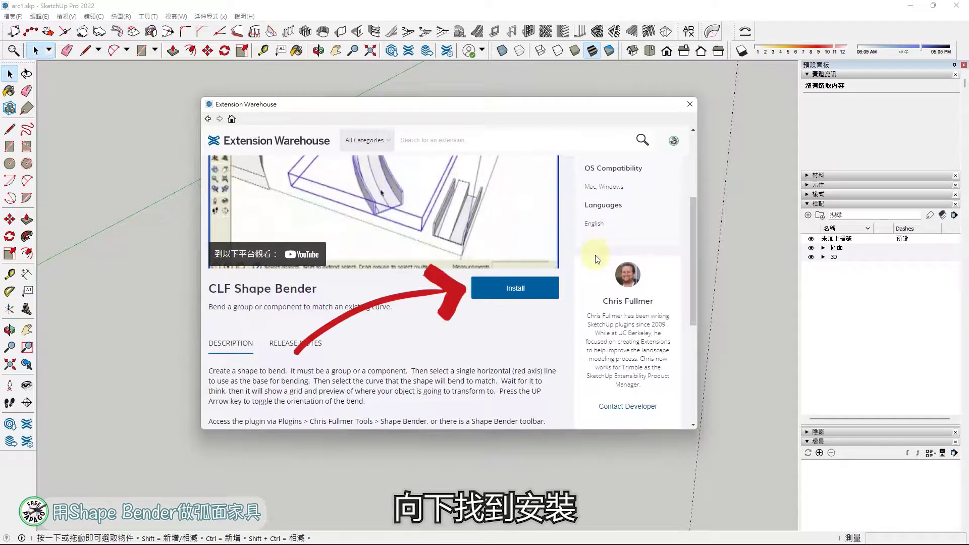
# - Install CLF Shape Bender, accepting the compatibility and permission warnings
pyautogui.click(533, 291)
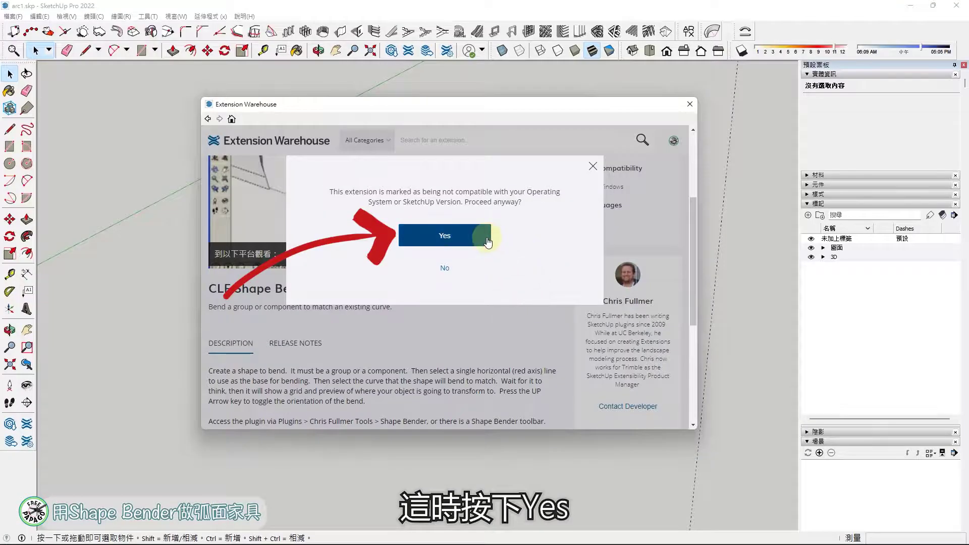
pyautogui.click(487, 241)
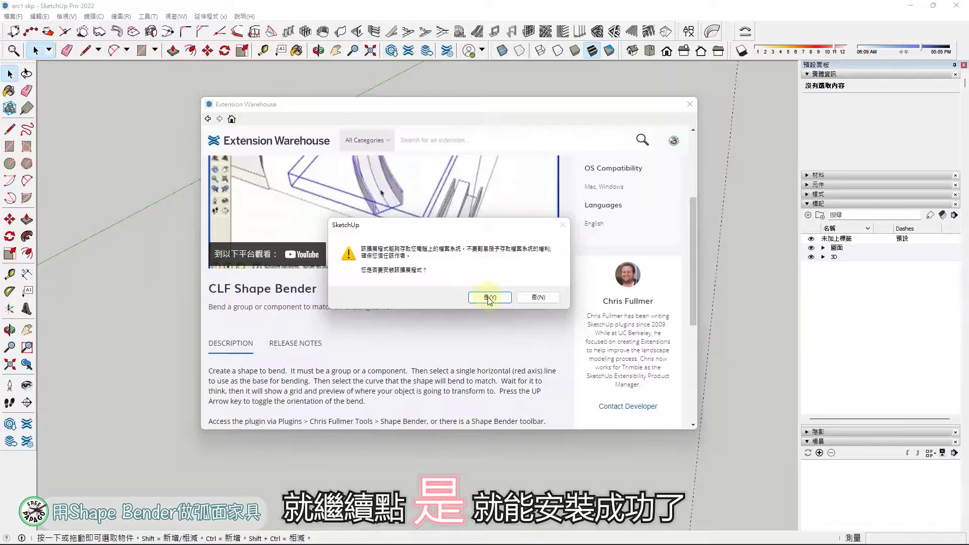
pyautogui.click(501, 298)
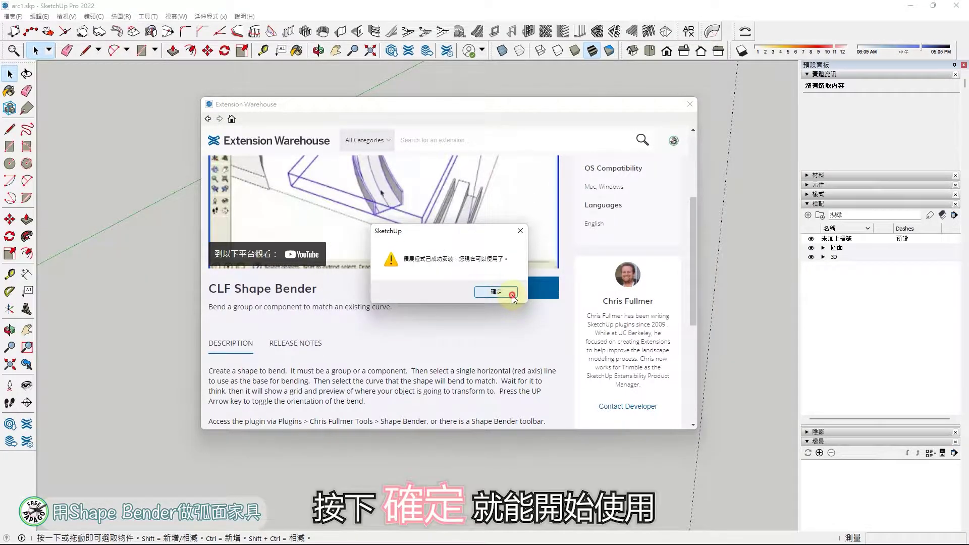
pyautogui.click(512, 296)
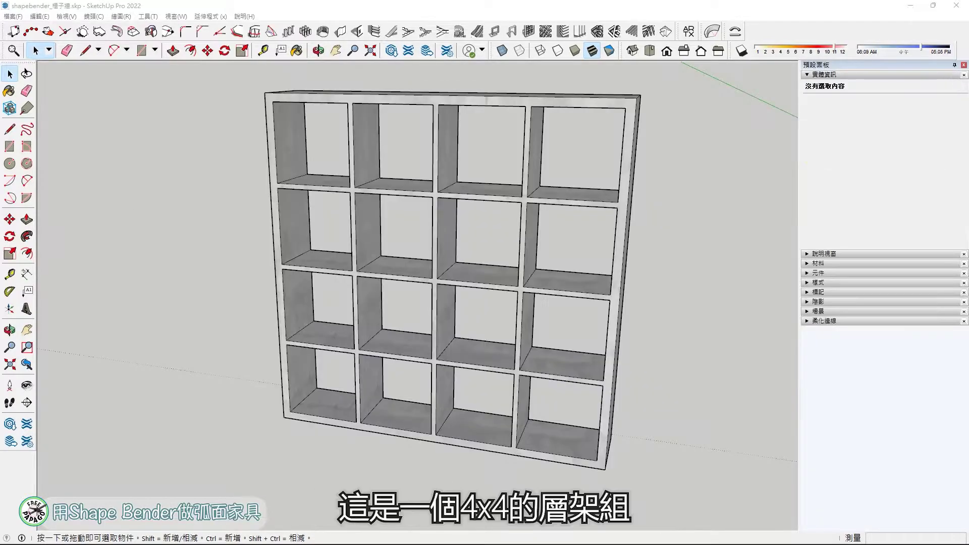
# - Orbit around the flat 4x4 shelf and the bent example to inspect them from several angles
pyautogui.moveTo(683, 251); pyautogui.dragTo(588, 274, button='middle')
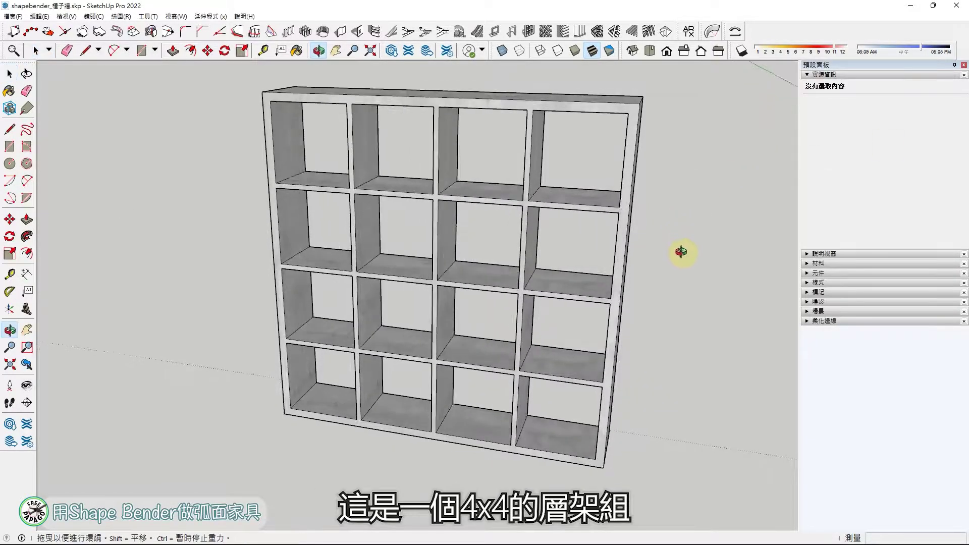
pyautogui.moveTo(589, 274); pyautogui.dragTo(813, 254)
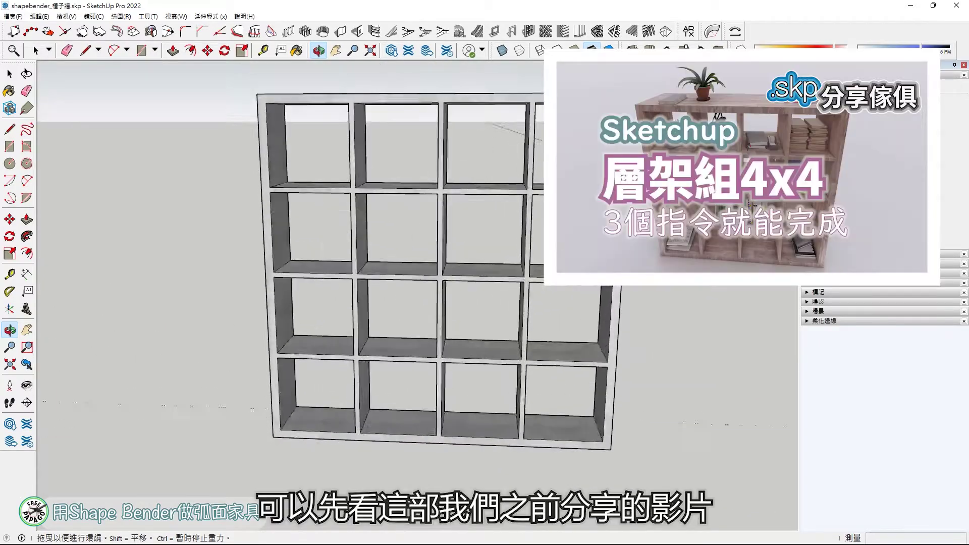
pyautogui.moveTo(404, 252); pyautogui.dragTo(353, 253)
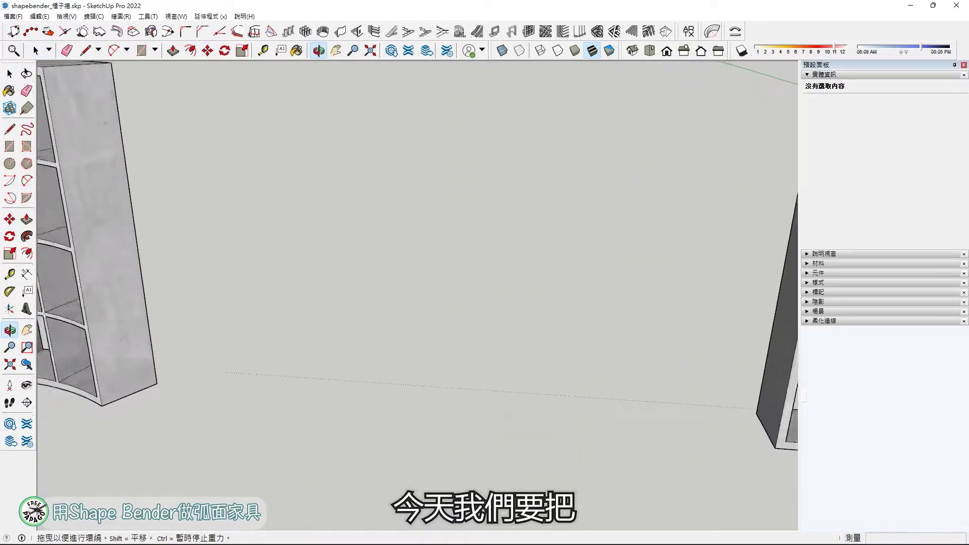
pyautogui.moveTo(439, 256); pyautogui.dragTo(725, 298)
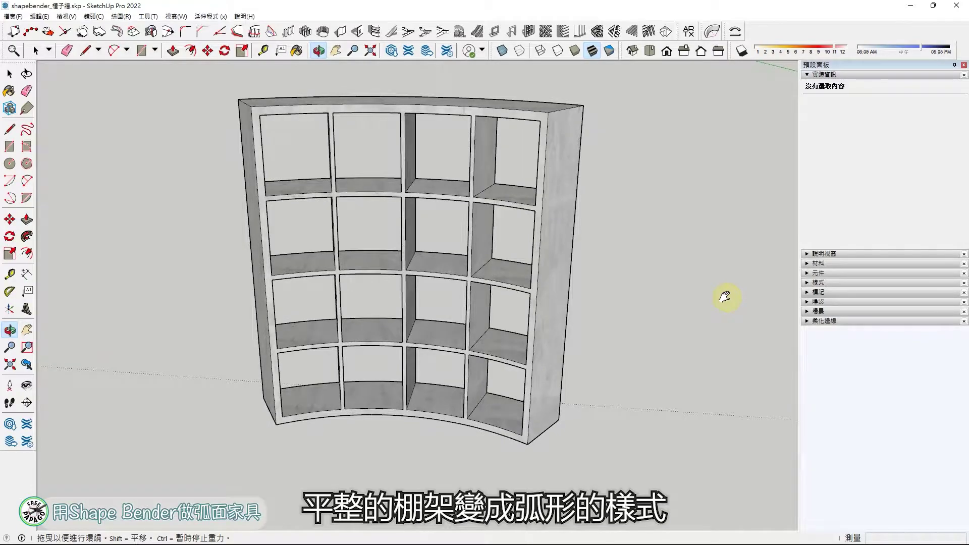
pyautogui.moveTo(439, 195)
pyautogui.mouseDown()
pyautogui.moveTo(396, 249)
pyautogui.moveTo(501, 303)
pyautogui.moveTo(201, 270)
pyautogui.moveTo(400, 271)
pyautogui.moveTo(398, 431)
pyautogui.mouseUp()
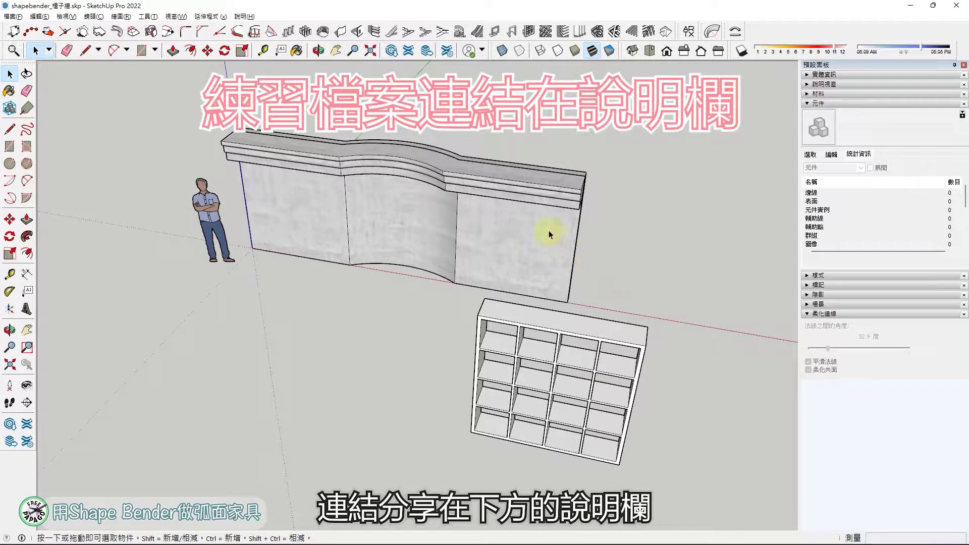
# - Move the 4x4 shelf against the wall's right flat end
pyautogui.click(557, 240)
pyautogui.moveTo(562, 245)
pyautogui.mouseDown(button='middle')
pyautogui.moveTo(482, 254)
pyautogui.moveTo(623, 288)
pyautogui.moveTo(497, 299)
pyautogui.mouseUp(button='middle')
pyautogui.click(625, 289)
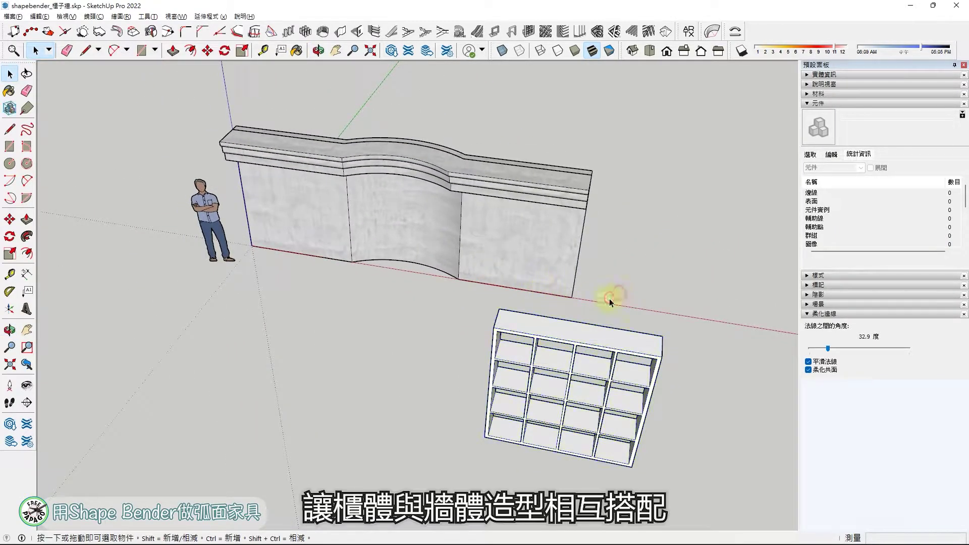
pyautogui.scroll(3, 609, 298)
pyautogui.moveTo(536, 341)
pyautogui.mouseDown(button='middle')
pyautogui.moveTo(532, 309)
pyautogui.moveTo(534, 323)
pyautogui.mouseUp(button='middle')
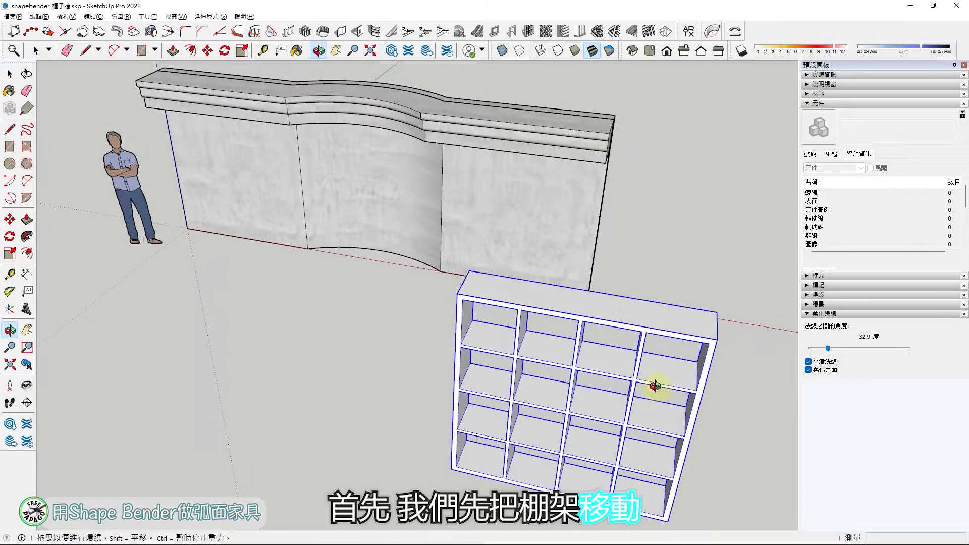
pyautogui.moveTo(688, 432)
pyautogui.mouseDown(button='middle')
pyautogui.moveTo(576, 445)
pyautogui.moveTo(574, 366)
pyautogui.mouseUp(button='middle')
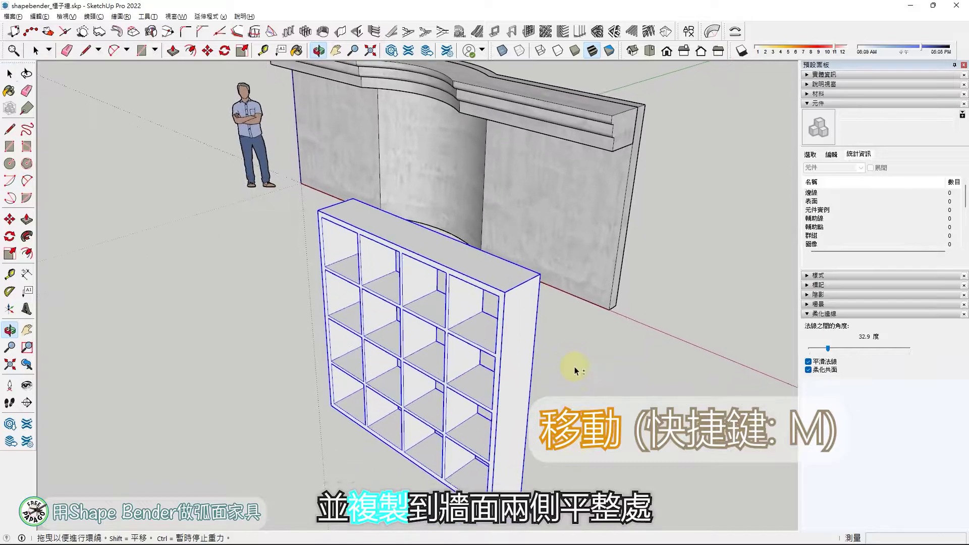
pyautogui.click(525, 480)
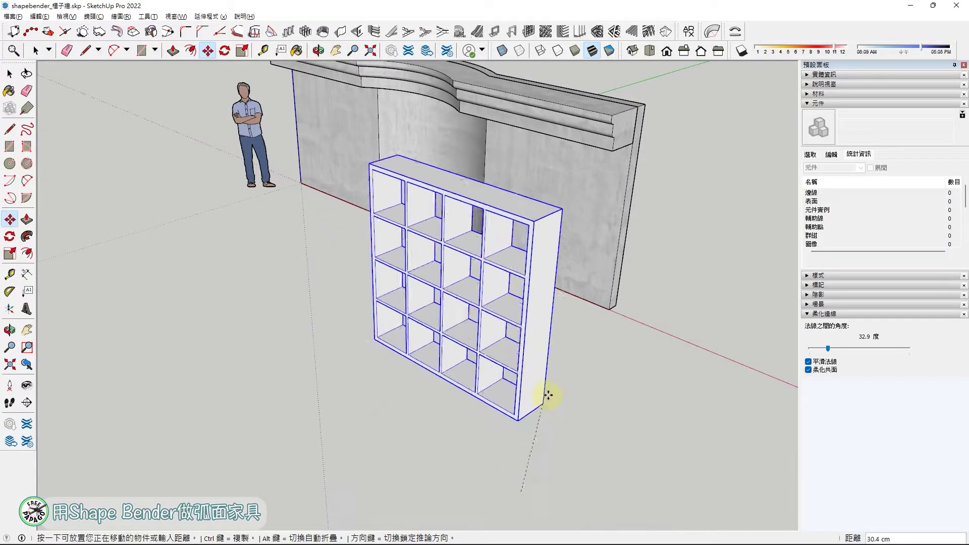
pyautogui.click(477, 293)
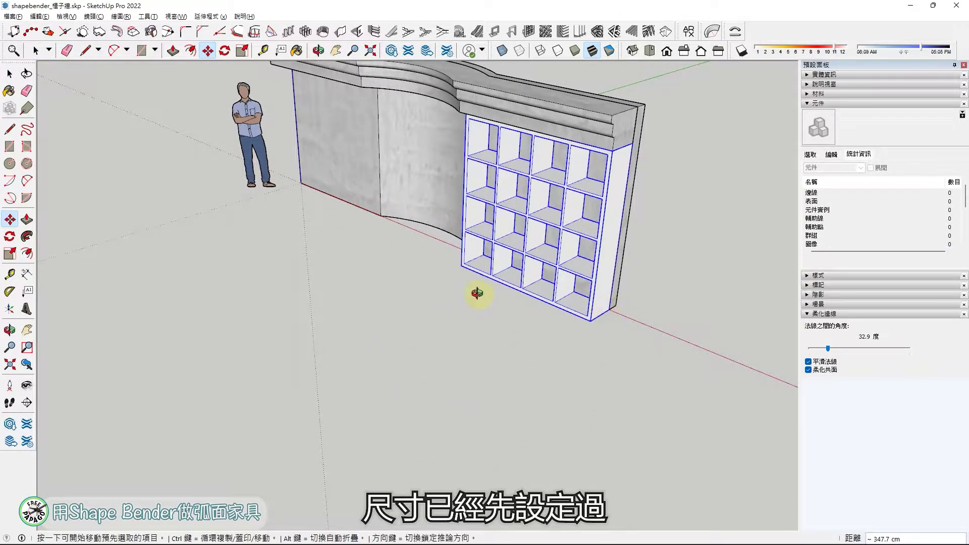
pyautogui.moveTo(477, 293)
pyautogui.mouseDown(button='middle')
pyautogui.moveTo(673, 266)
pyautogui.moveTo(591, 275)
pyautogui.moveTo(477, 224)
pyautogui.mouseUp(button='middle')
pyautogui.scroll(2, 557, 220)
# - Ctrl-copy the shelf to the wall's left flat end
pyautogui.press('m')
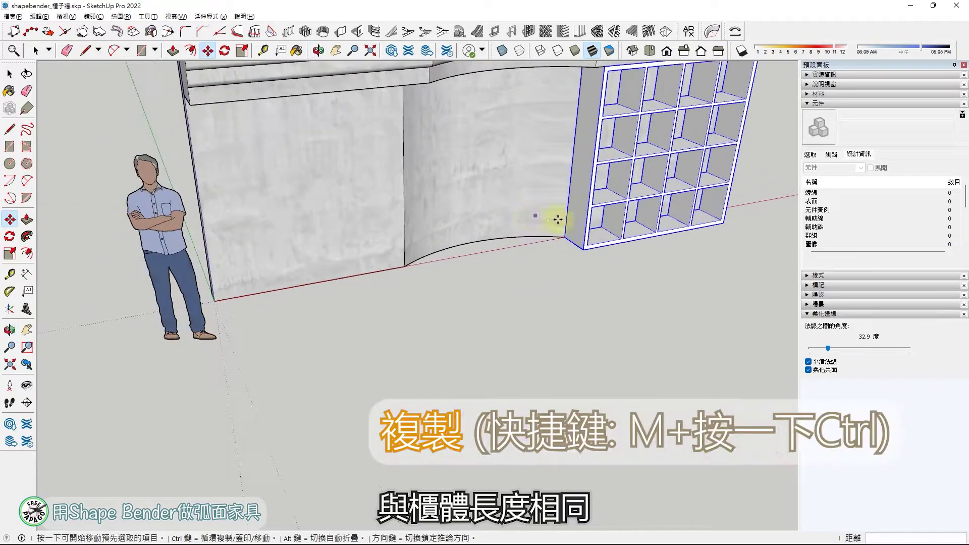
pyautogui.click(566, 235)
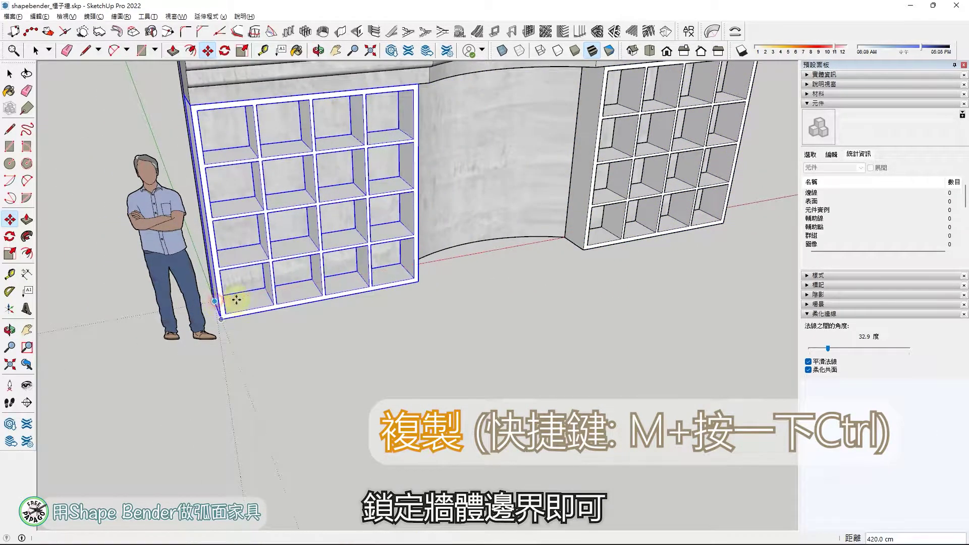
pyautogui.click(236, 300)
pyautogui.moveTo(236, 300)
pyautogui.mouseDown(button='middle')
pyautogui.moveTo(400, 223)
pyautogui.moveTo(426, 195)
pyautogui.moveTo(545, 240)
pyautogui.moveTo(447, 231)
pyautogui.mouseUp(button='middle')
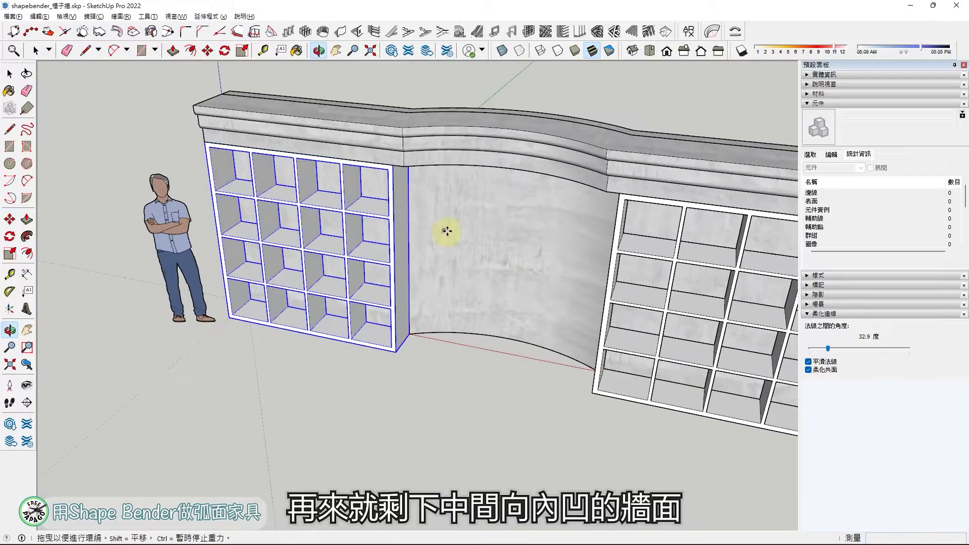
pyautogui.scroll(-3, 447, 231)
pyautogui.moveTo(508, 244)
pyautogui.mouseDown(button='middle')
pyautogui.moveTo(520, 190)
pyautogui.moveTo(514, 225)
pyautogui.moveTo(522, 192)
pyautogui.moveTo(525, 216)
pyautogui.mouseUp(button='middle')
pyautogui.press('m')
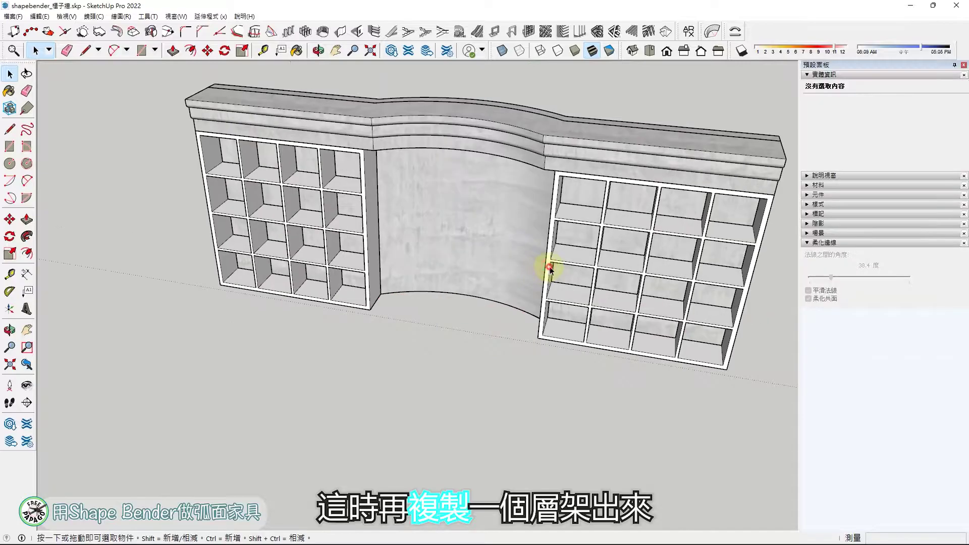
# - Copy the right shelf forward as a free-standing shelf in front of the wall
pyautogui.click(550, 269)
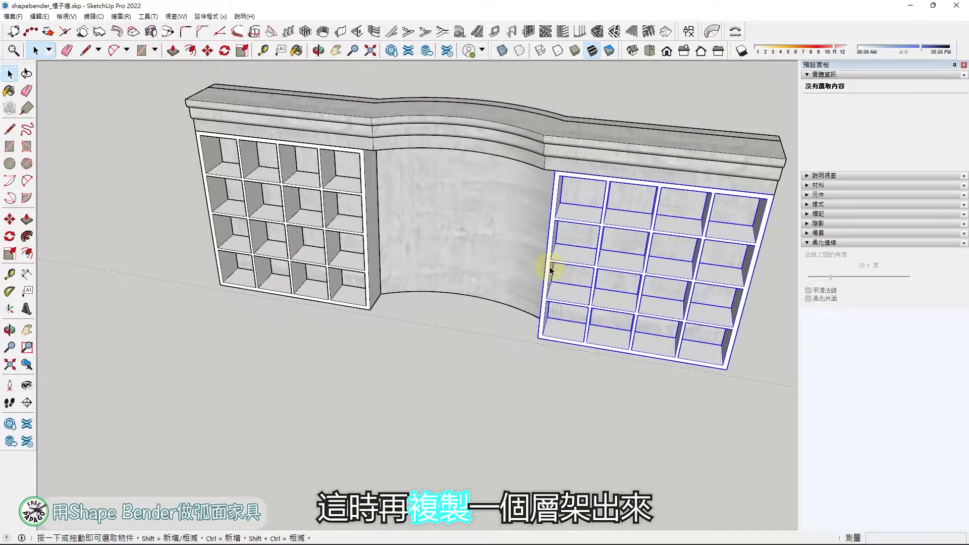
pyautogui.click(536, 339)
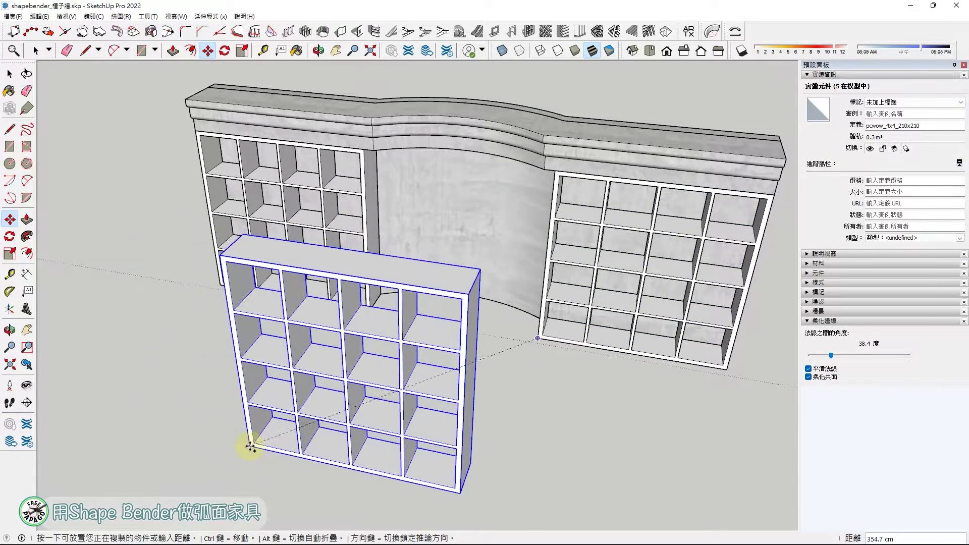
pyautogui.moveTo(473, 291); pyautogui.dragTo(506, 373, button='middle')
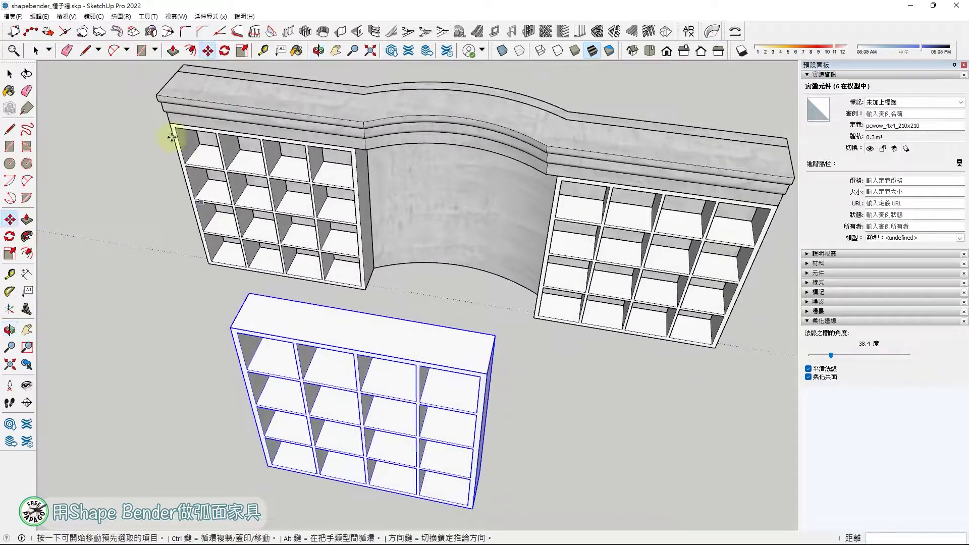
pyautogui.click(11, 130)
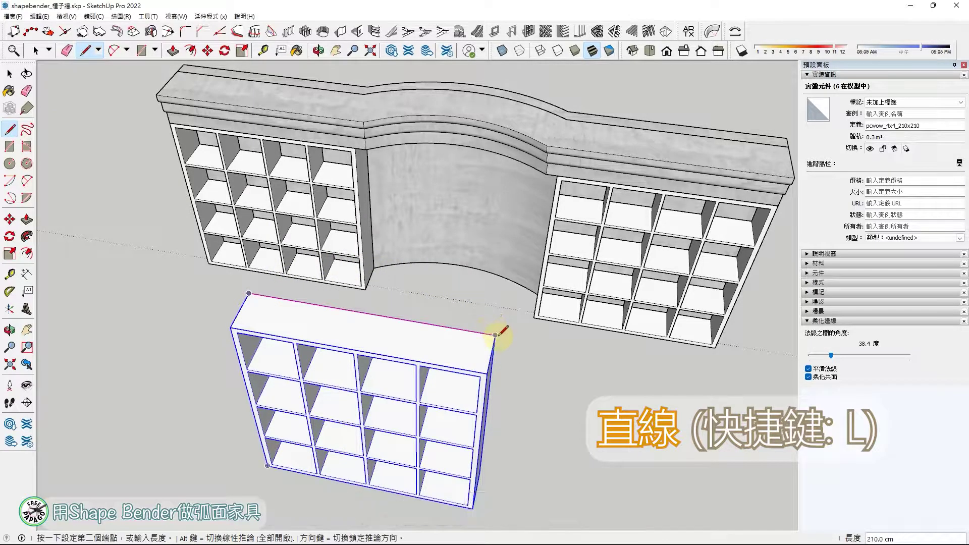
pyautogui.moveTo(502, 317); pyautogui.dragTo(368, 271, button='middle')
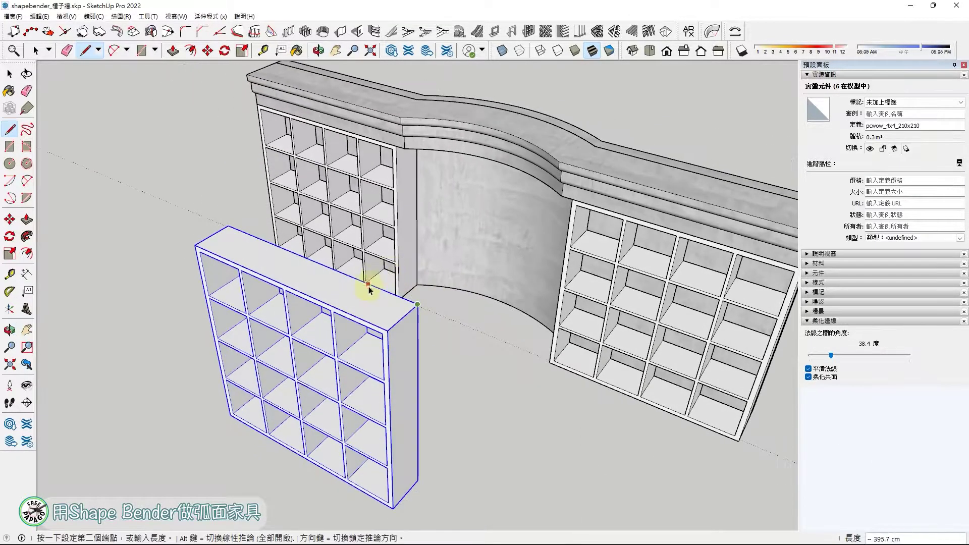
pyautogui.press('space')
# - Select the free-standing shelf's 210 cm top edge and view the curved gap between the shelves
pyautogui.scroll(2, 459, 348)
pyautogui.scroll(3, 453, 363)
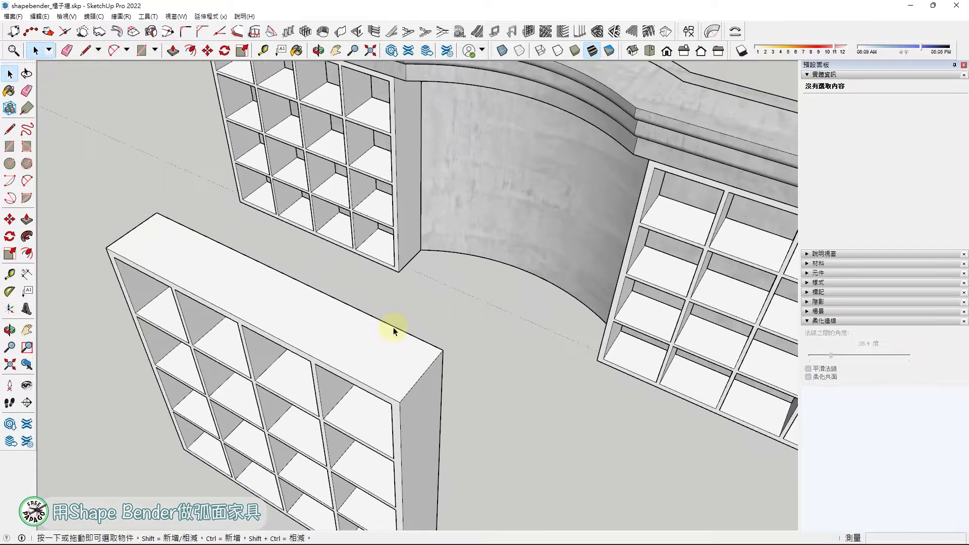
pyautogui.click(399, 332)
pyautogui.moveTo(398, 332)
pyautogui.mouseDown(button='middle')
pyautogui.moveTo(104, 243)
pyautogui.moveTo(158, 190)
pyautogui.mouseUp(button='middle')
pyautogui.scroll(3, 199, 141)
pyautogui.scroll(-3, 199, 162)
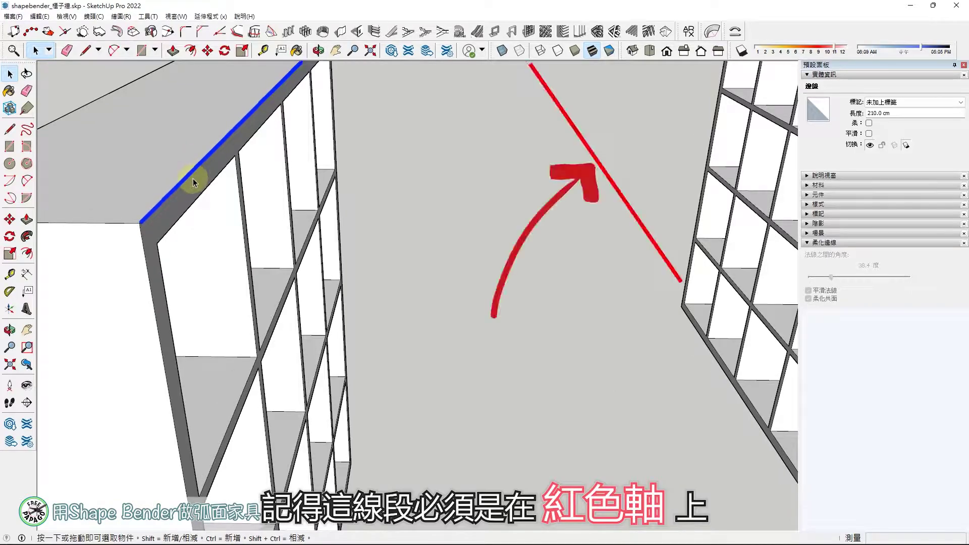
pyautogui.scroll(-3, 193, 178)
pyautogui.scroll(-2, 235, 207)
pyautogui.moveTo(235, 207)
pyautogui.mouseDown(button='middle')
pyautogui.moveTo(501, 328)
pyautogui.moveTo(627, 325)
pyautogui.mouseUp(button='middle')
pyautogui.scroll(3, 514, 261)
pyautogui.moveTo(515, 261); pyautogui.dragTo(492, 228, button='middle')
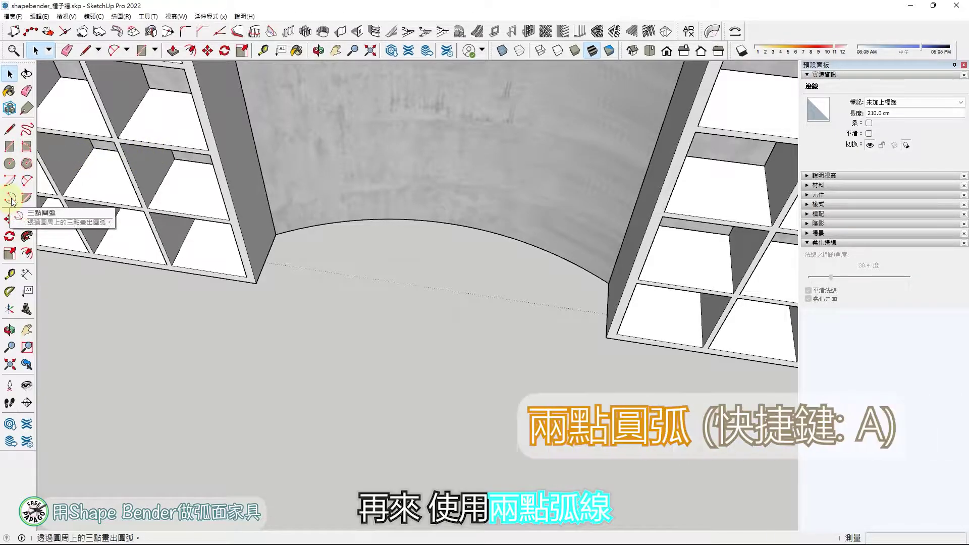
# - Draw a 2-point arc between the shelf corners, bulging to follow the wall curve
pyautogui.click(25, 182)
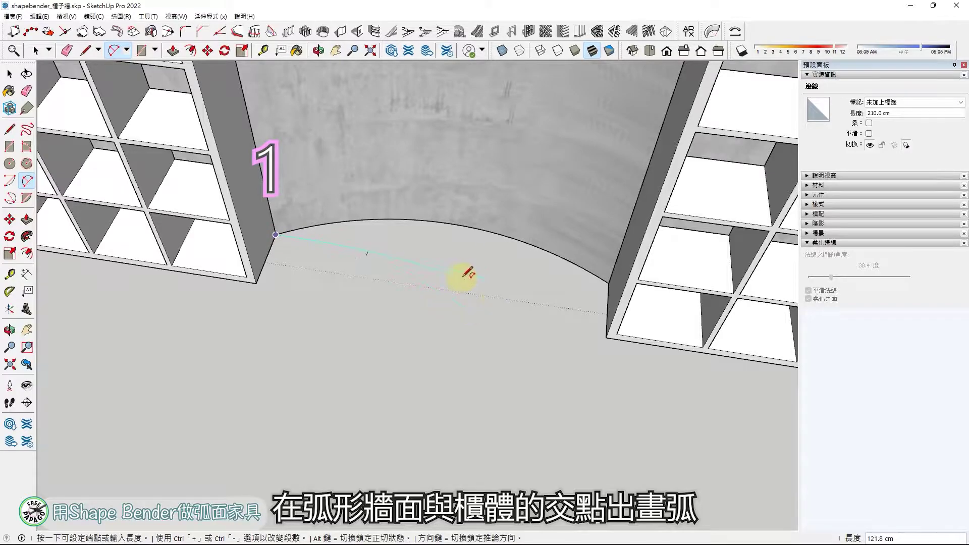
pyautogui.moveTo(464, 272); pyautogui.dragTo(585, 280, button='middle')
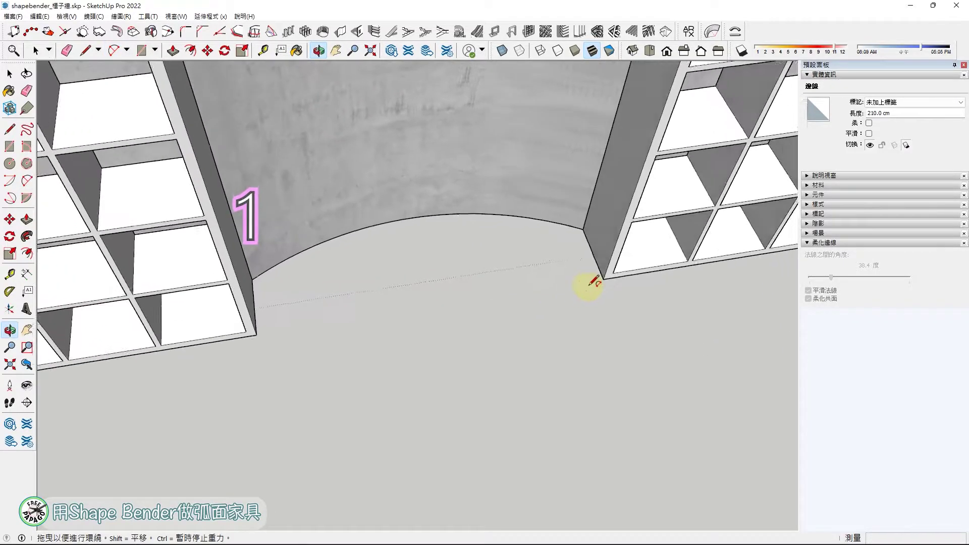
pyautogui.click(579, 226)
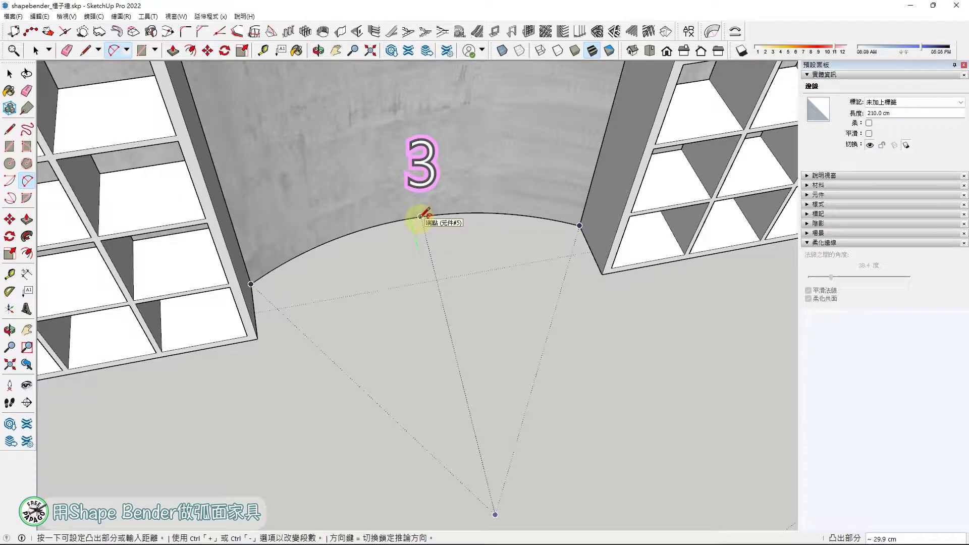
pyautogui.moveTo(482, 254); pyautogui.dragTo(387, 228, button='middle')
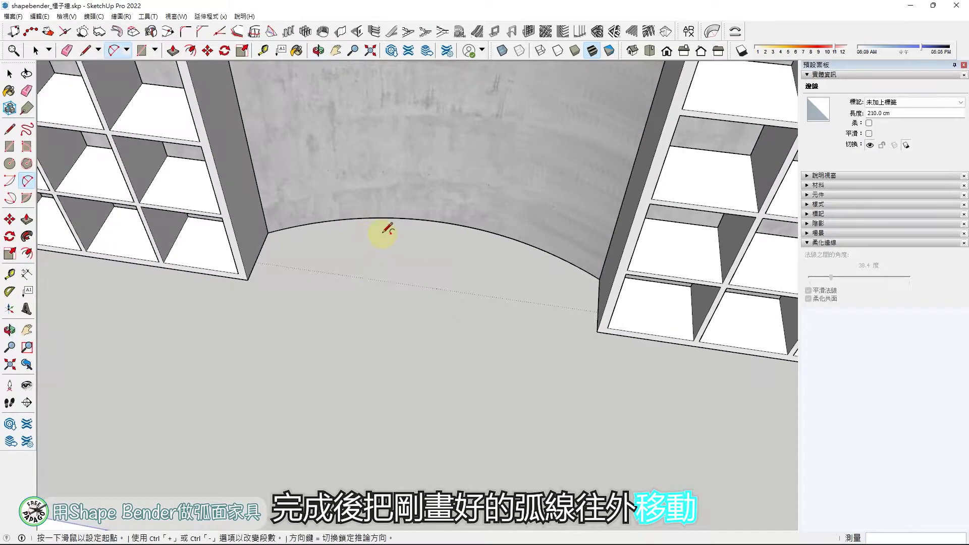
# - Move the arc outward to line up with the shelves' front edges
pyautogui.click(389, 224)
pyautogui.press('m')
pyautogui.click(267, 232)
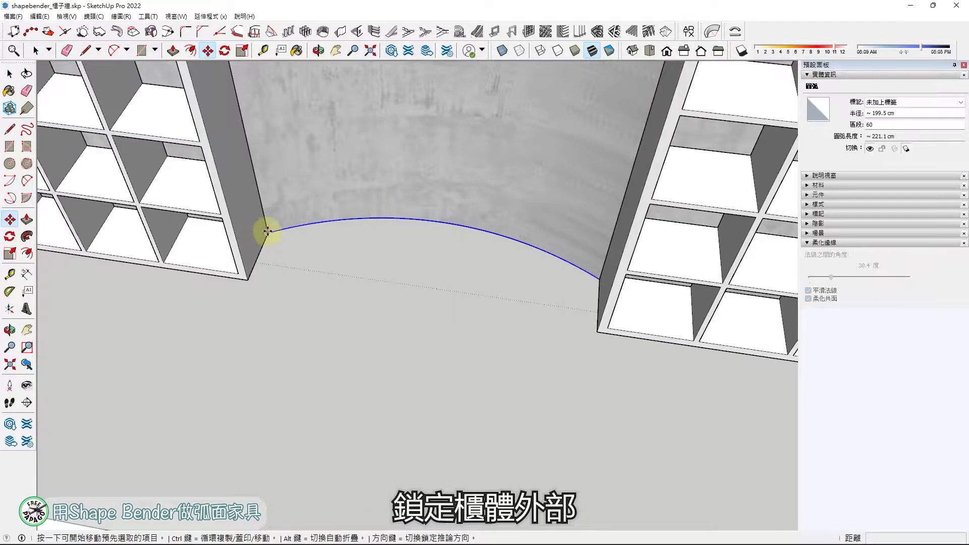
pyautogui.click(250, 277)
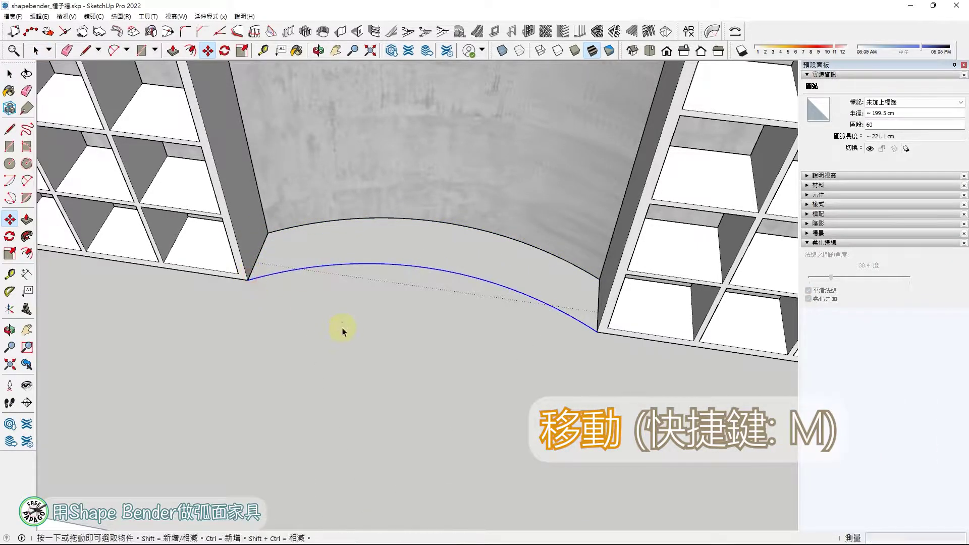
pyautogui.moveTo(407, 303)
pyautogui.mouseDown(button='middle')
pyautogui.moveTo(339, 302)
pyautogui.moveTo(266, 366)
pyautogui.mouseUp(button='middle')
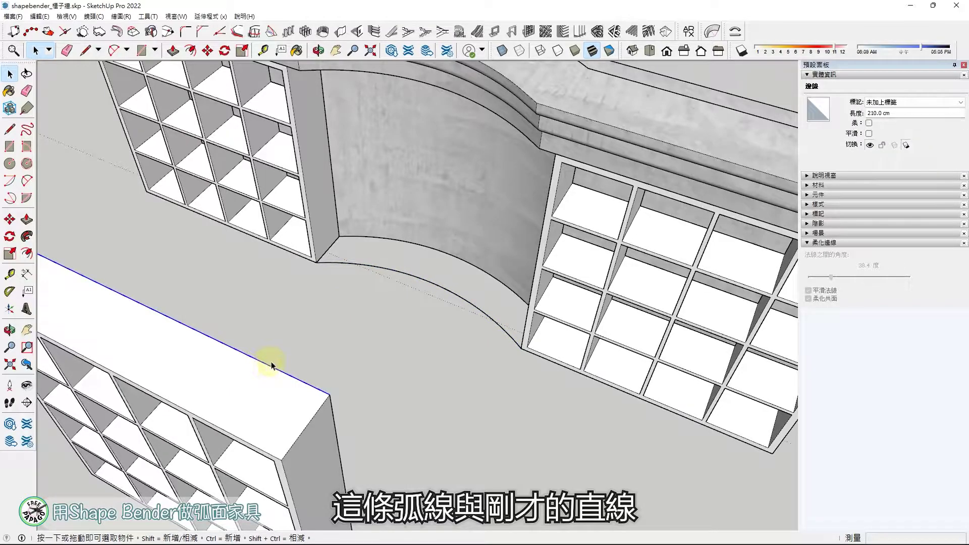
pyautogui.press('m')
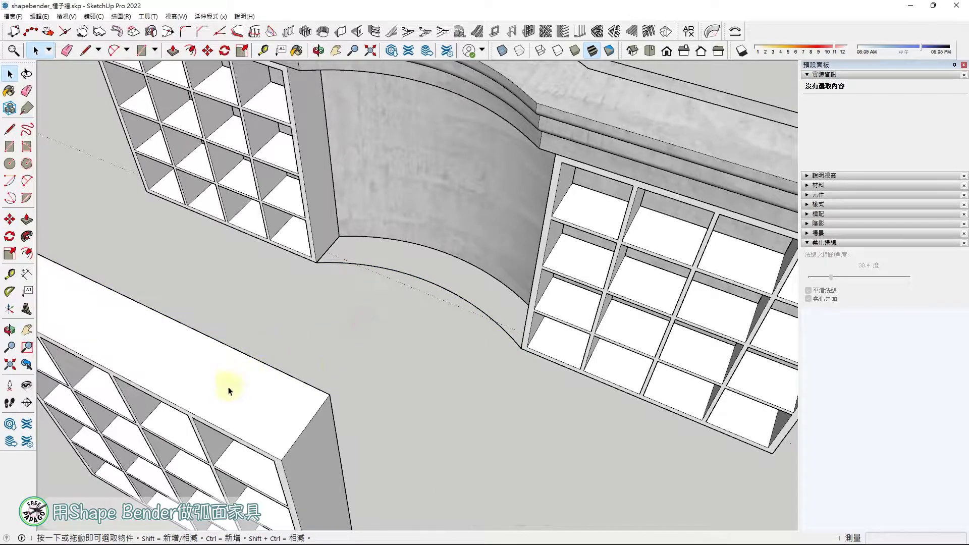
pyautogui.scroll(-5, 322, 338)
# - Bend the loose shelf along the arc with Shape Bender, using its top edge as reference
pyautogui.click(225, 349)
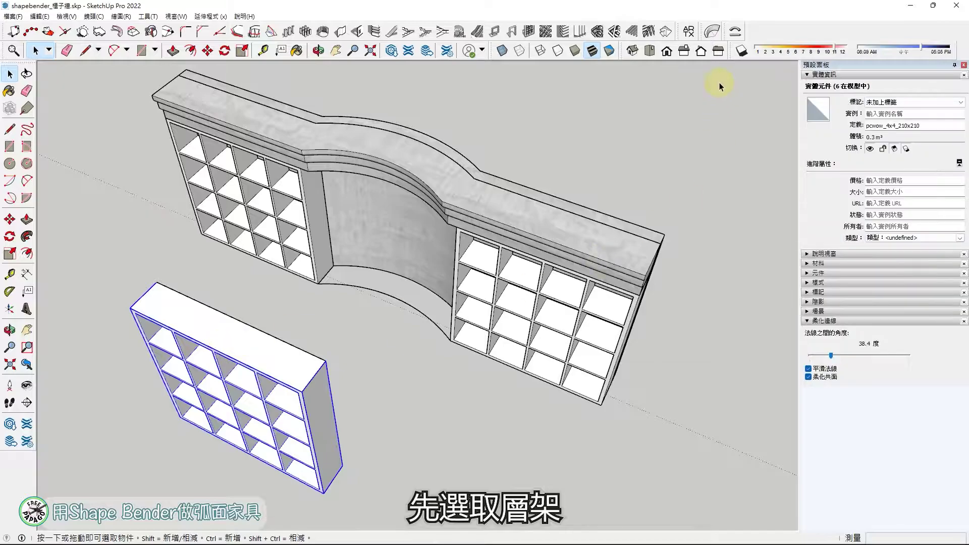
pyautogui.click(735, 32)
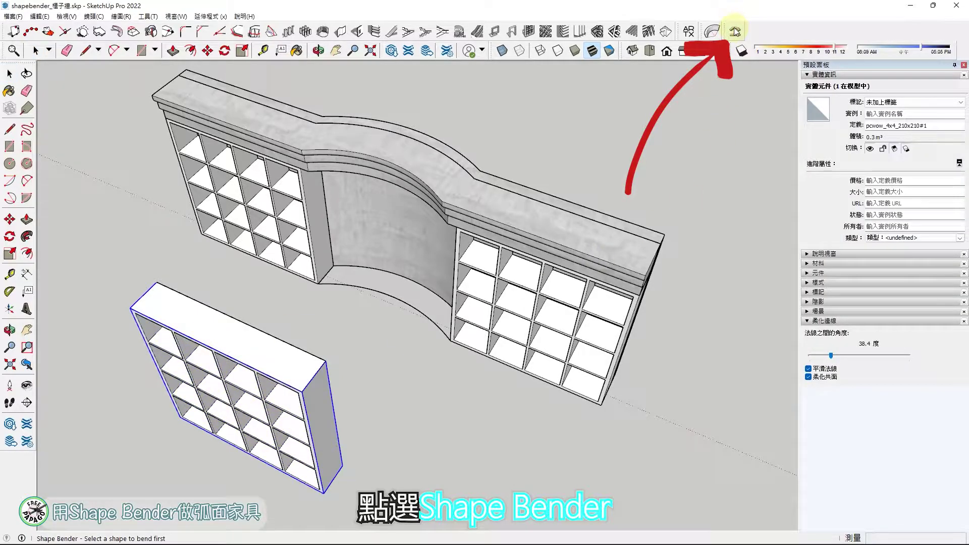
pyautogui.click(256, 331)
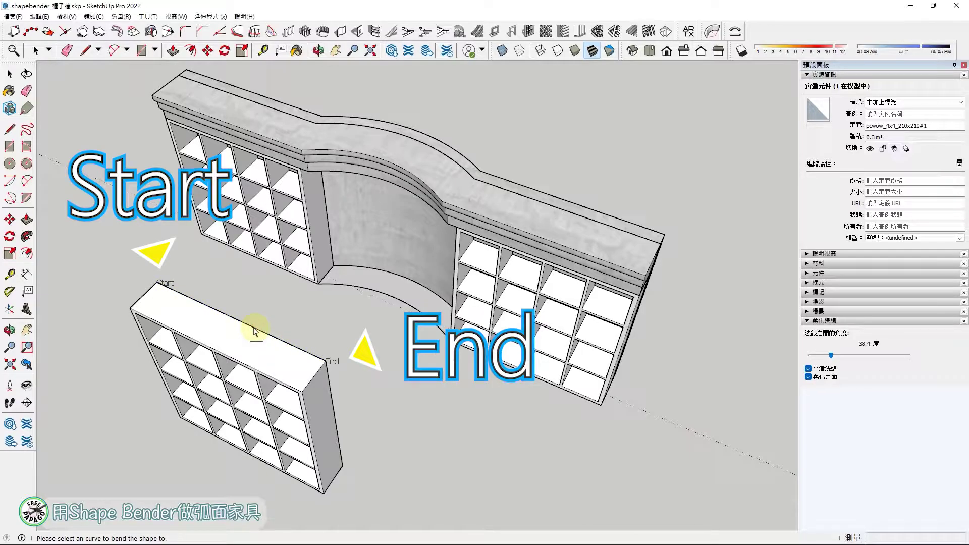
pyautogui.click(346, 289)
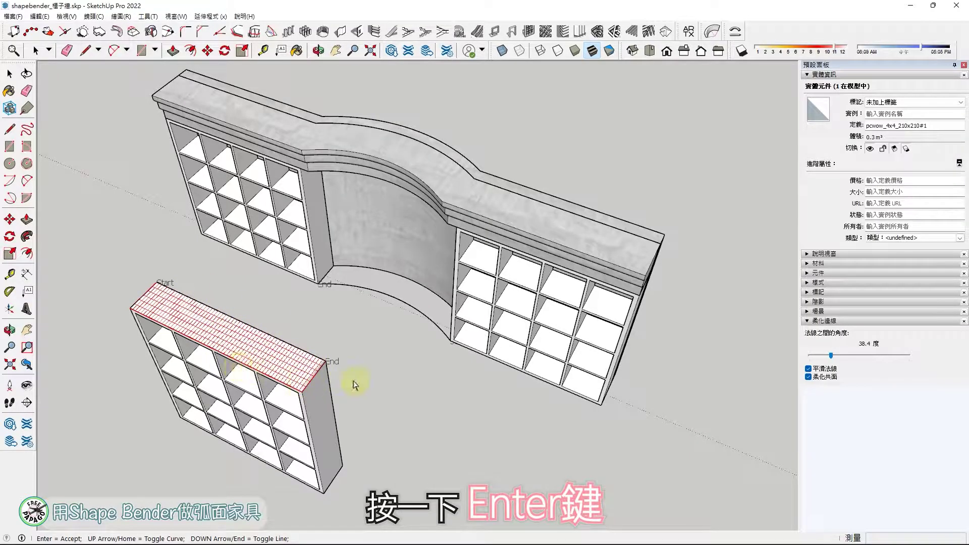
pyautogui.press('Return')
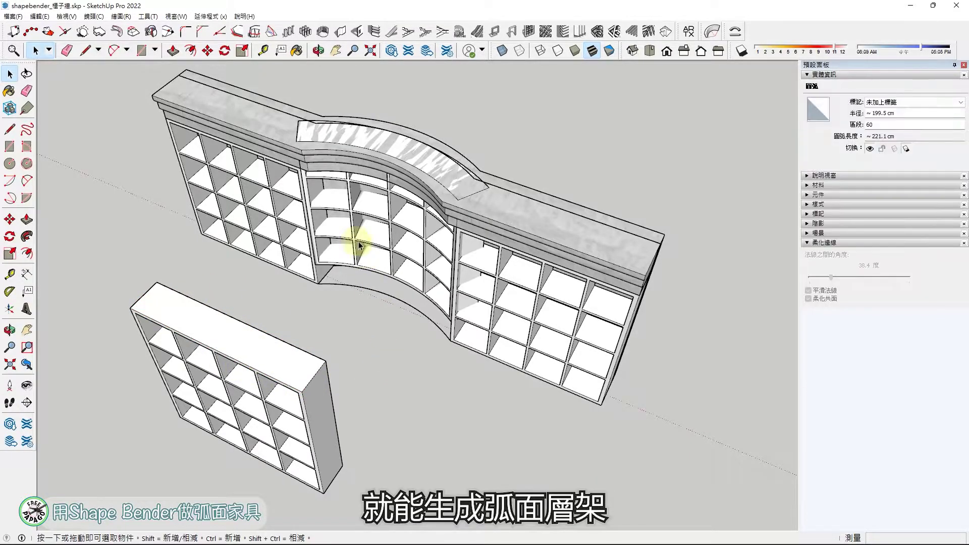
# - Move the bent shelf down onto the floor and delete the leftover flat shelf
pyautogui.moveTo(358, 241)
pyautogui.mouseDown(button='middle')
pyautogui.moveTo(563, 255)
pyautogui.moveTo(363, 255)
pyautogui.mouseUp(button='middle')
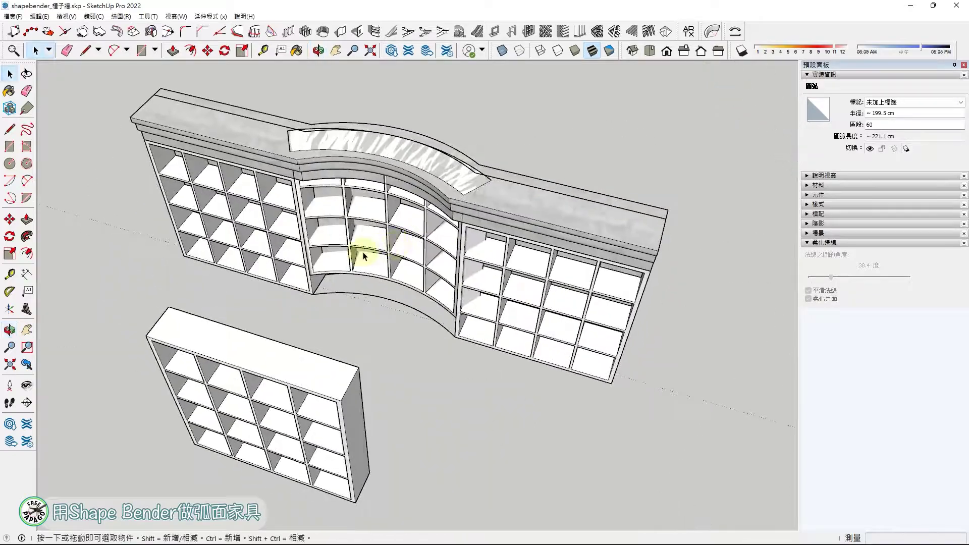
pyautogui.click(328, 264)
pyautogui.scroll(3, 313, 271)
pyautogui.scroll(2, 303, 274)
pyautogui.press('m')
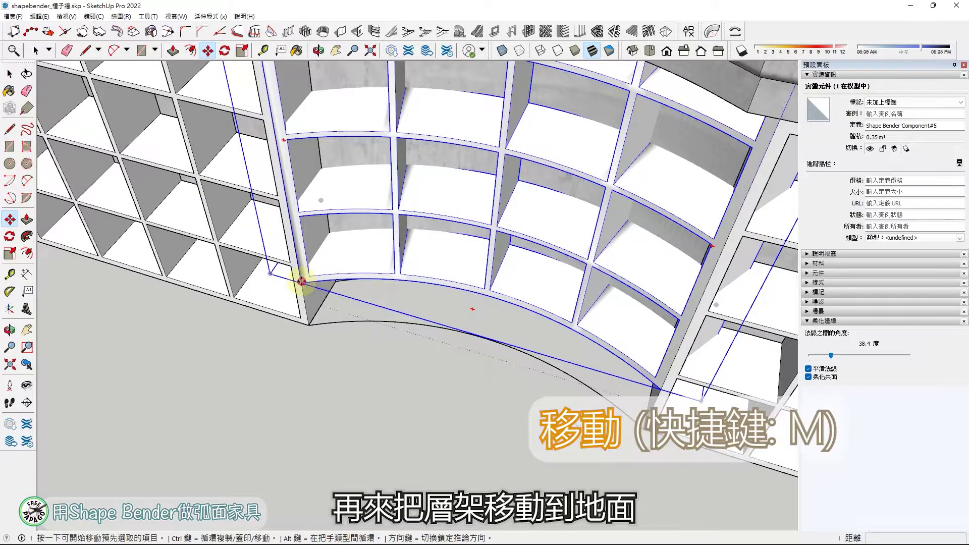
pyautogui.scroll(-2, 301, 281)
pyautogui.scroll(-5, 309, 320)
pyautogui.moveTo(310, 319)
pyautogui.mouseDown(button='middle')
pyautogui.moveTo(385, 216)
pyautogui.moveTo(308, 65)
pyautogui.moveTo(307, 173)
pyautogui.moveTo(268, 233)
pyautogui.moveTo(357, 231)
pyautogui.moveTo(362, 240)
pyautogui.mouseUp(button='middle')
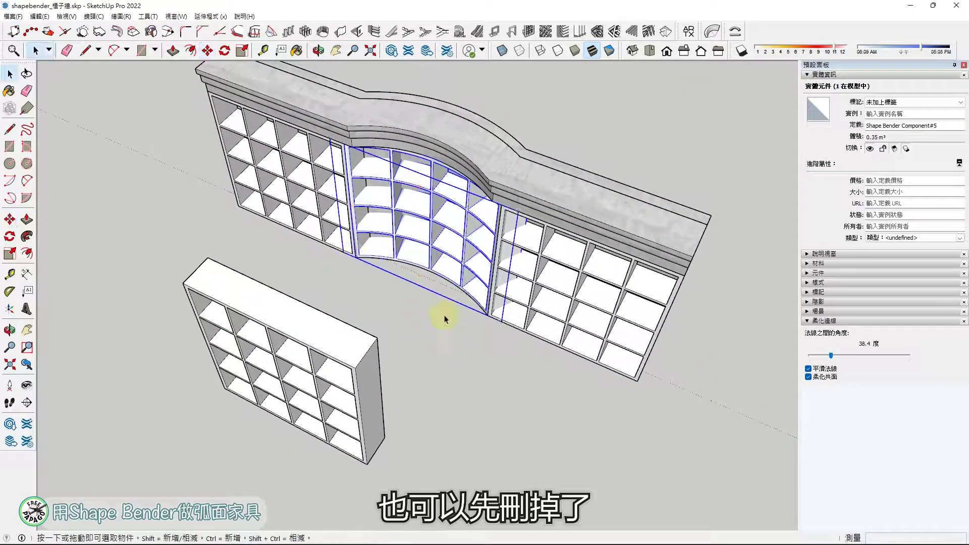
pyautogui.click(412, 272)
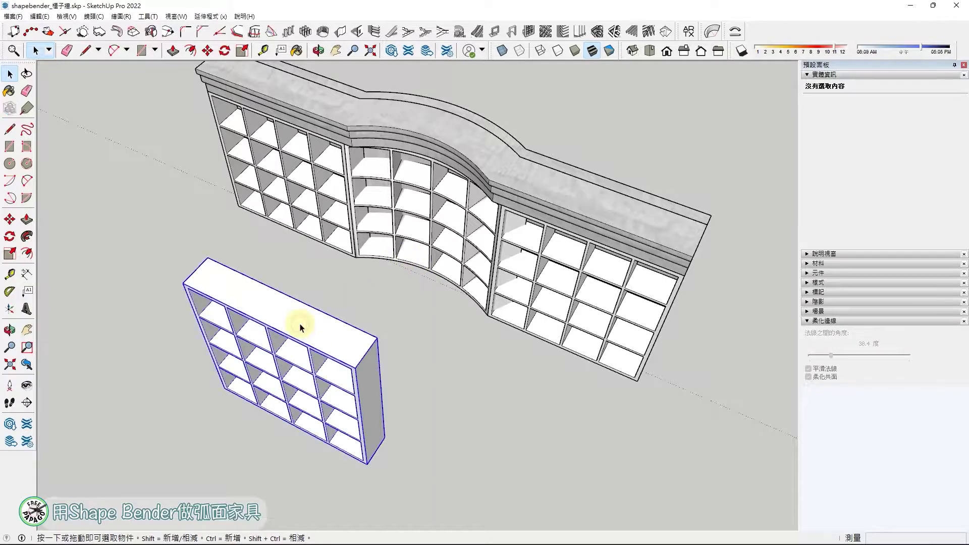
pyautogui.press('Delete')
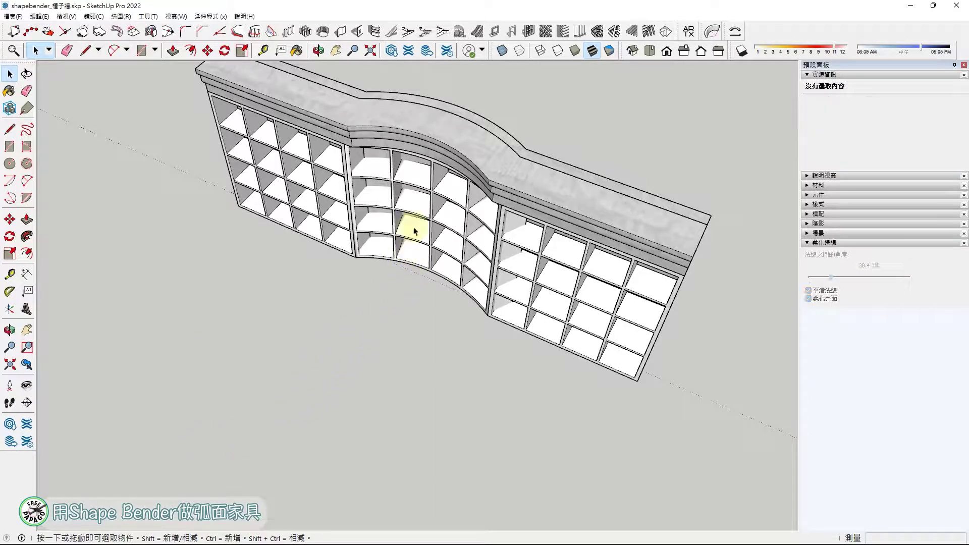
# - Soften the curved shelf's edges at about 35 degrees to clear the odd shading
pyautogui.moveTo(418, 218); pyautogui.dragTo(363, 318, button='middle')
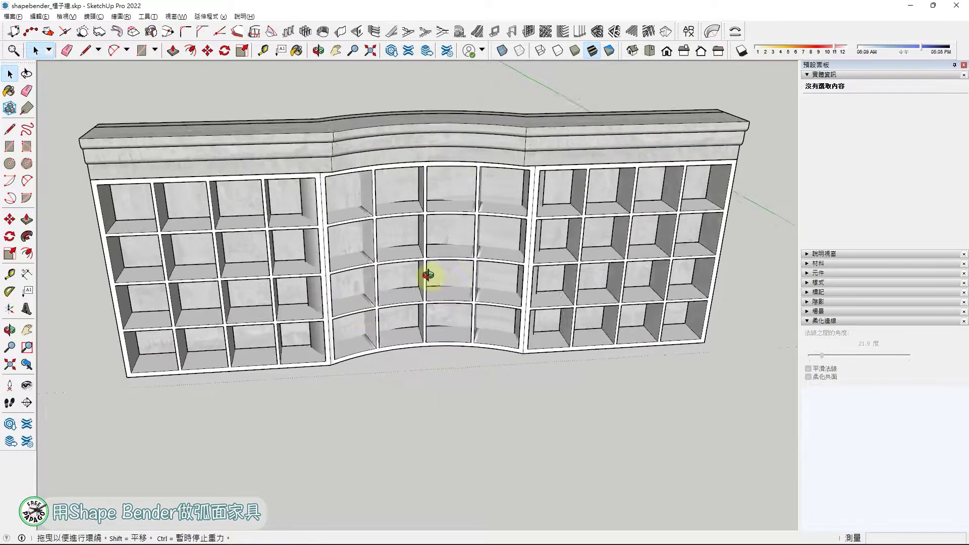
pyautogui.scroll(3, 430, 275)
pyautogui.scroll(1, 399, 207)
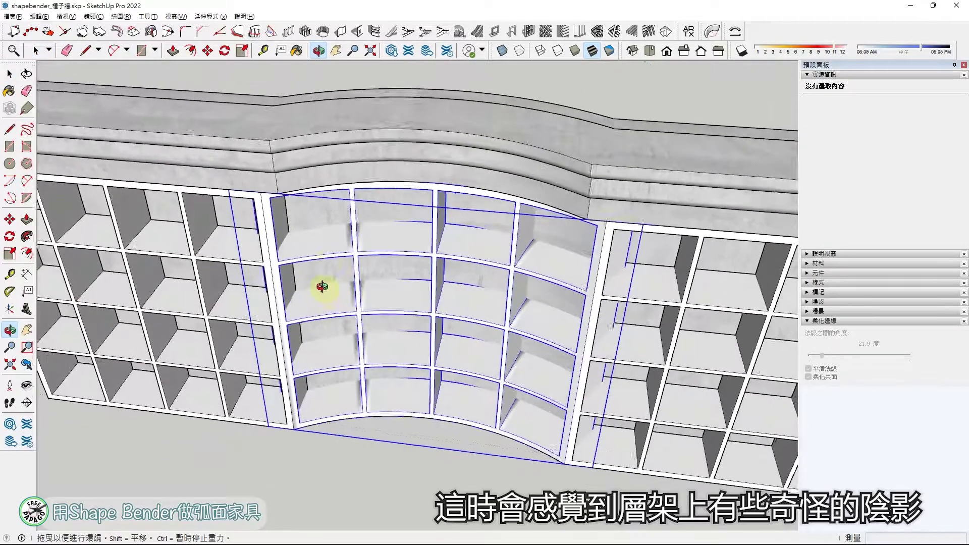
pyautogui.click(373, 230)
pyautogui.scroll(2, 371, 227)
pyautogui.moveTo(372, 227); pyautogui.dragTo(501, 227, button='middle')
pyautogui.scroll(2, 388, 238)
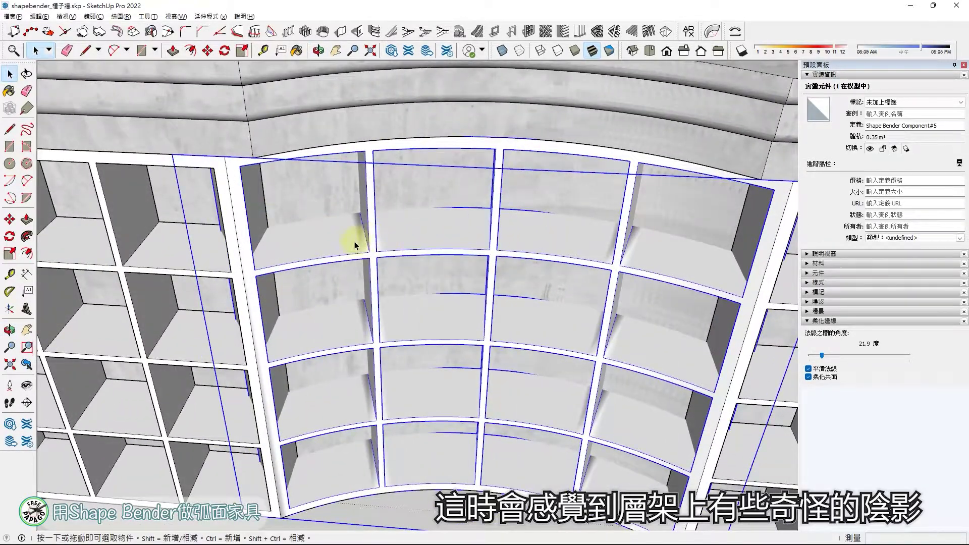
pyautogui.click(809, 321)
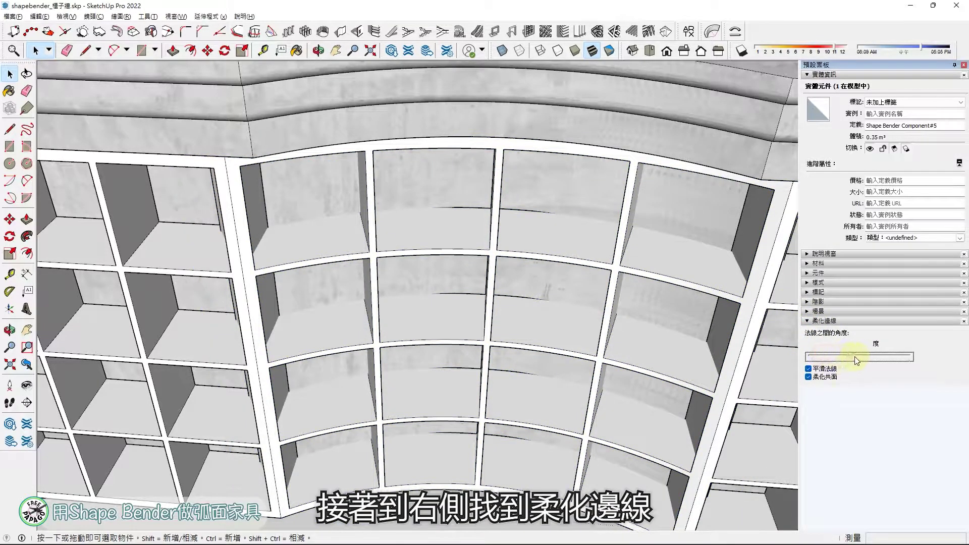
pyautogui.moveTo(855, 356); pyautogui.dragTo(843, 352)
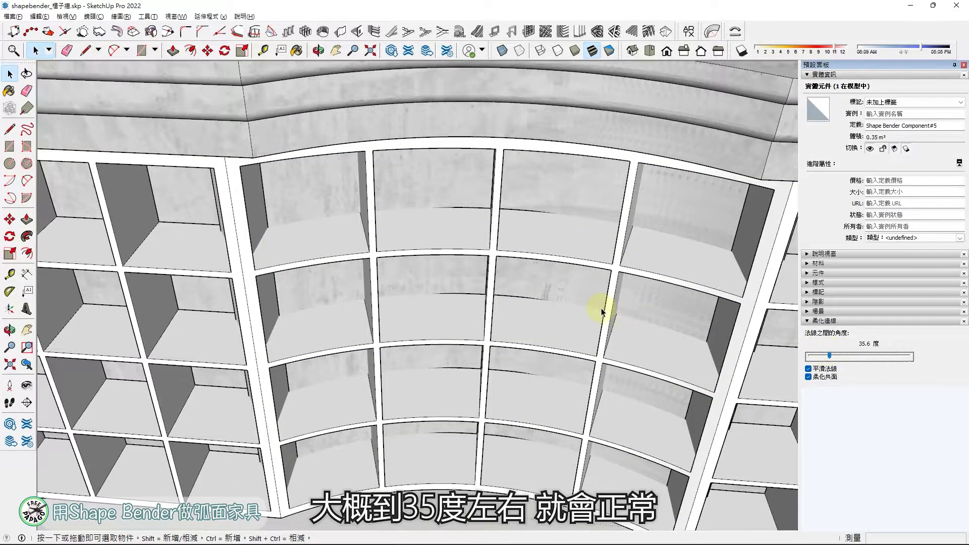
pyautogui.moveTo(599, 309)
pyautogui.mouseDown(button='middle')
pyautogui.moveTo(540, 281)
pyautogui.moveTo(497, 286)
pyautogui.moveTo(551, 292)
pyautogui.moveTo(521, 307)
pyautogui.moveTo(528, 324)
pyautogui.mouseUp(button='middle')
pyautogui.scroll(10, 447, 222)
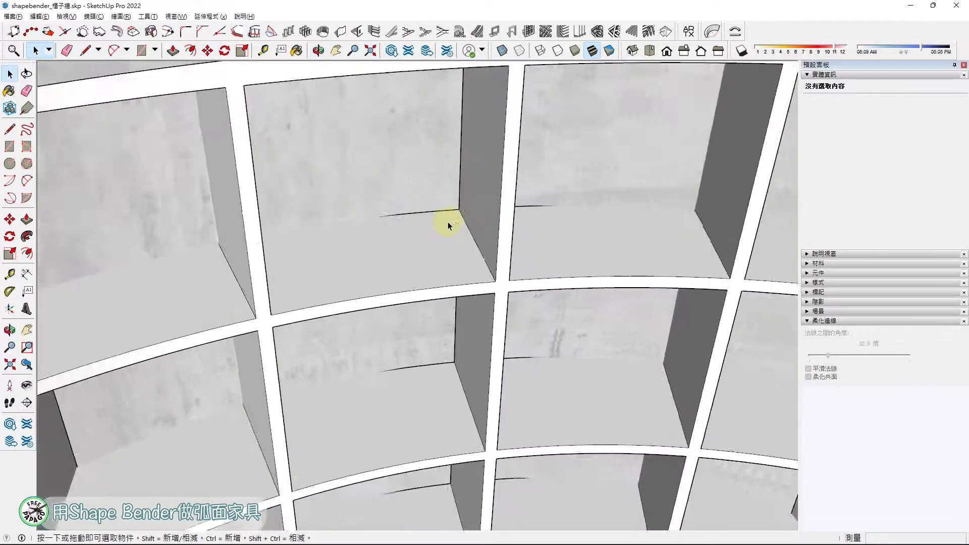
pyautogui.moveTo(447, 222)
pyautogui.mouseDown(button='middle')
pyautogui.moveTo(501, 264)
pyautogui.moveTo(315, 230)
pyautogui.moveTo(244, 232)
pyautogui.moveTo(346, 168)
pyautogui.moveTo(434, 345)
pyautogui.moveTo(448, 426)
pyautogui.moveTo(426, 184)
pyautogui.moveTo(464, 396)
pyautogui.moveTo(462, 266)
pyautogui.moveTo(441, 328)
pyautogui.moveTo(560, 283)
pyautogui.moveTo(480, 316)
pyautogui.moveTo(142, 347)
pyautogui.mouseUp(button='middle')
pyautogui.scroll(-3, 142, 346)
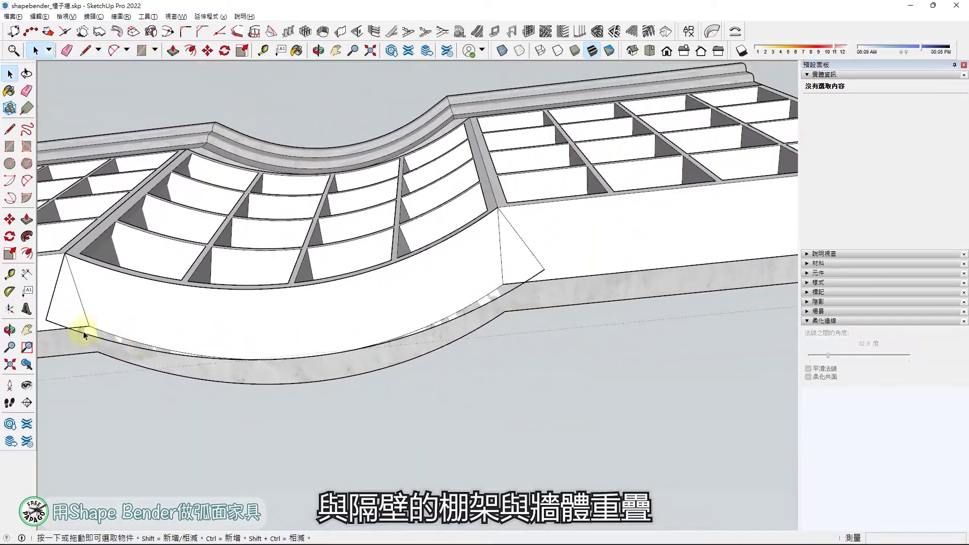
pyautogui.moveTo(498, 280)
pyautogui.mouseDown(button='middle')
pyautogui.moveTo(432, 303)
pyautogui.moveTo(372, 152)
pyautogui.moveTo(346, 372)
pyautogui.moveTo(352, 265)
pyautogui.mouseUp(button='middle')
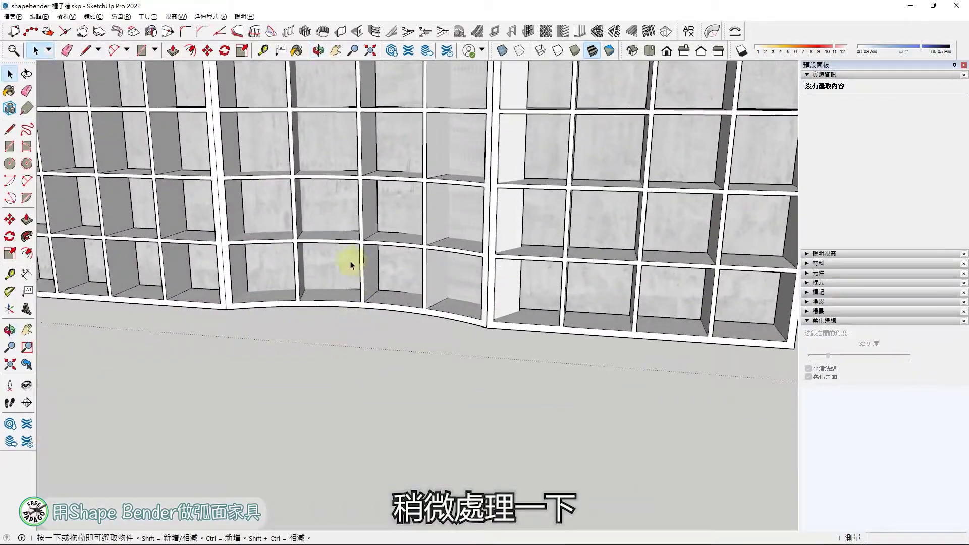
pyautogui.click(355, 251)
pyautogui.scroll(-5, 346, 156)
pyautogui.moveTo(346, 156)
pyautogui.mouseDown(button='middle')
pyautogui.moveTo(346, 234)
pyautogui.moveTo(424, 270)
pyautogui.moveTo(67, 211)
pyautogui.moveTo(368, 259)
pyautogui.moveTo(435, 212)
pyautogui.mouseUp(button='middle')
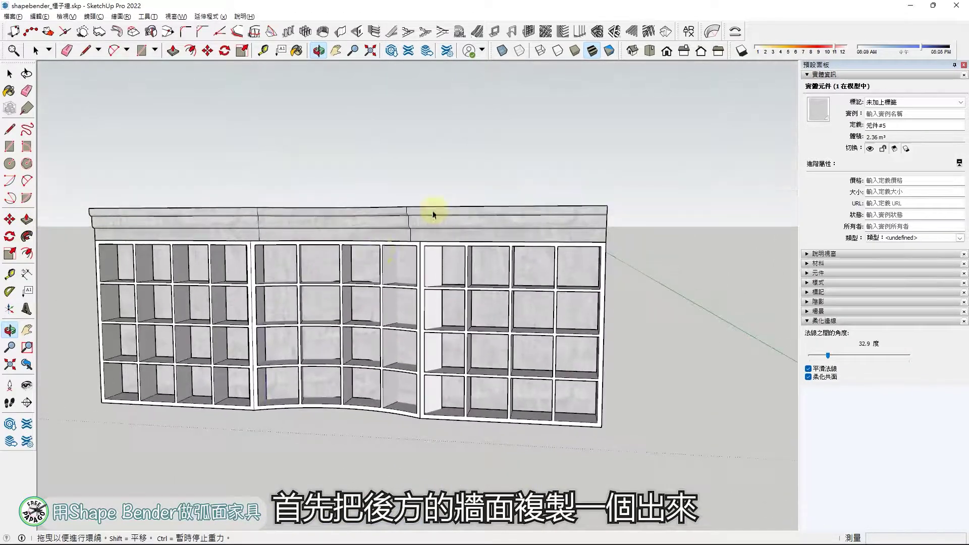
# - Make a copy of the back wall with Move and Ctrl
pyautogui.scroll(5, 532, 289)
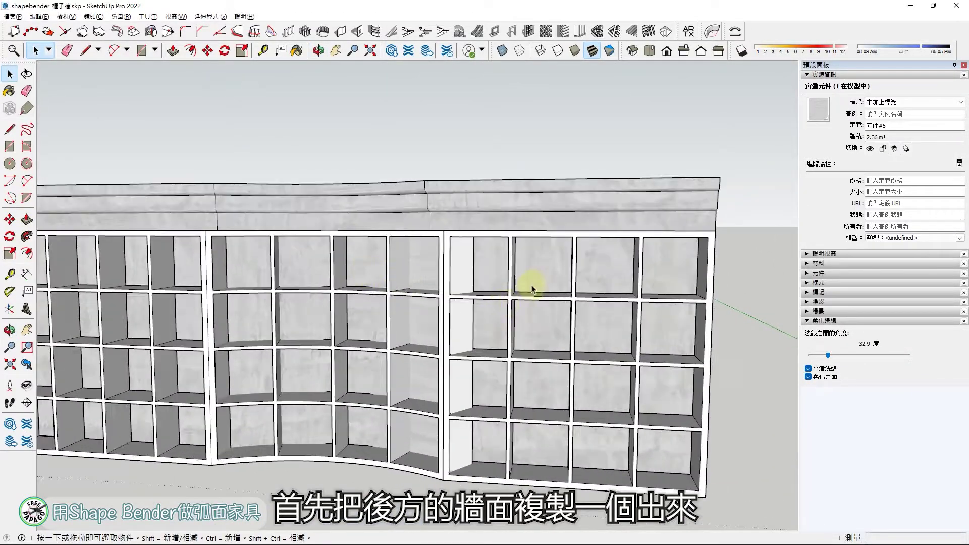
pyautogui.click(543, 255)
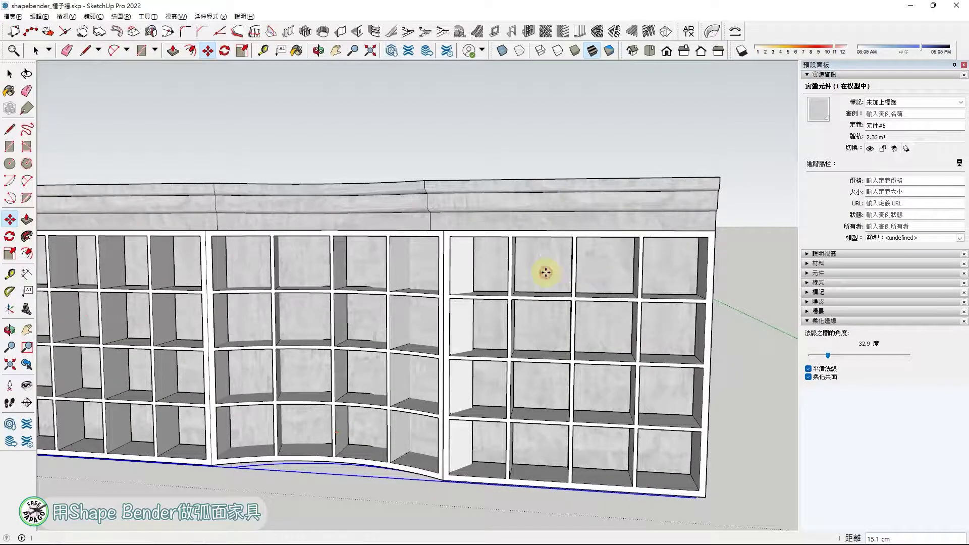
pyautogui.click(546, 272)
pyautogui.moveTo(545, 272)
pyautogui.mouseDown(button='middle')
pyautogui.moveTo(439, 273)
pyautogui.moveTo(310, 252)
pyautogui.moveTo(473, 214)
pyautogui.moveTo(504, 270)
pyautogui.mouseUp(button='middle')
# - Subtract the wall copy from the curved shelving with Solid Tools Subtract
pyautogui.click(148, 16)
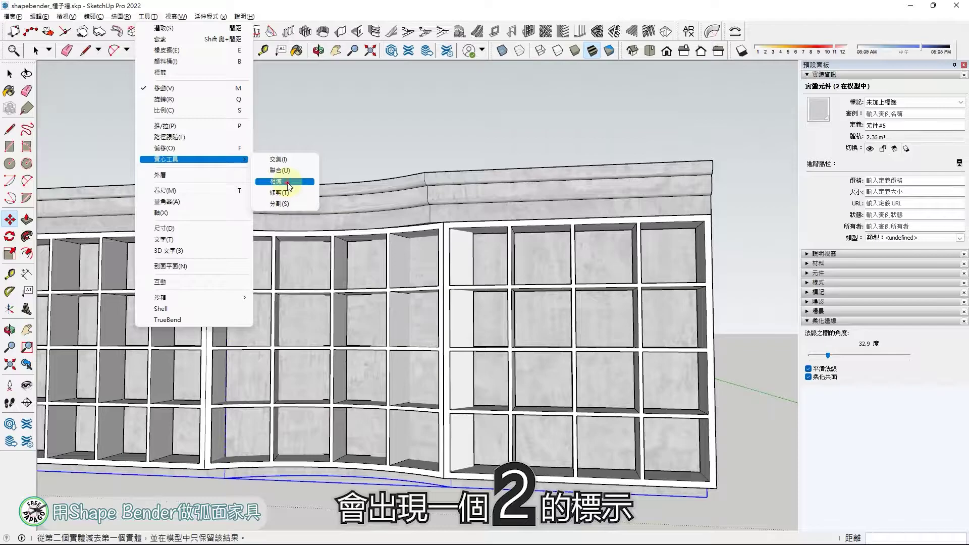
pyautogui.click(287, 182)
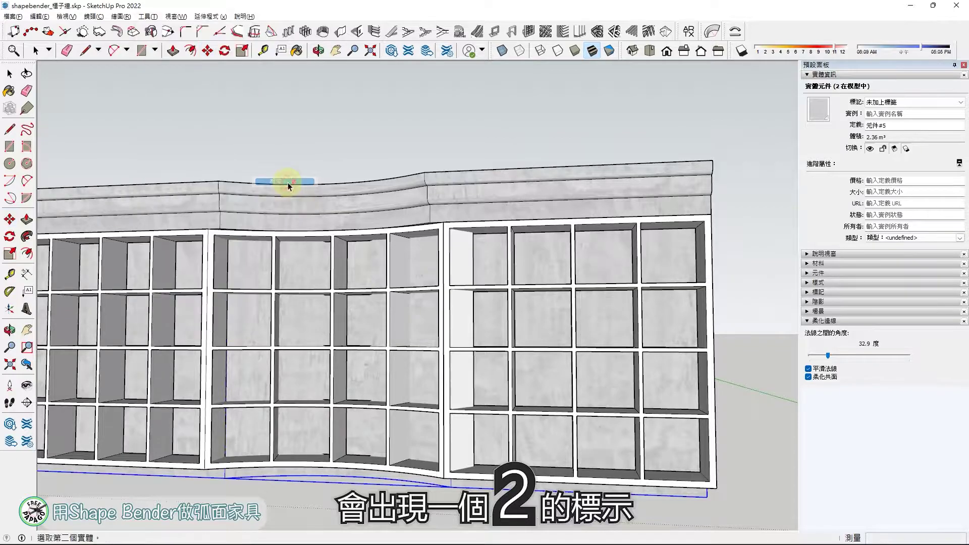
pyautogui.click(278, 292)
pyautogui.moveTo(277, 264); pyautogui.dragTo(362, 355, button='middle')
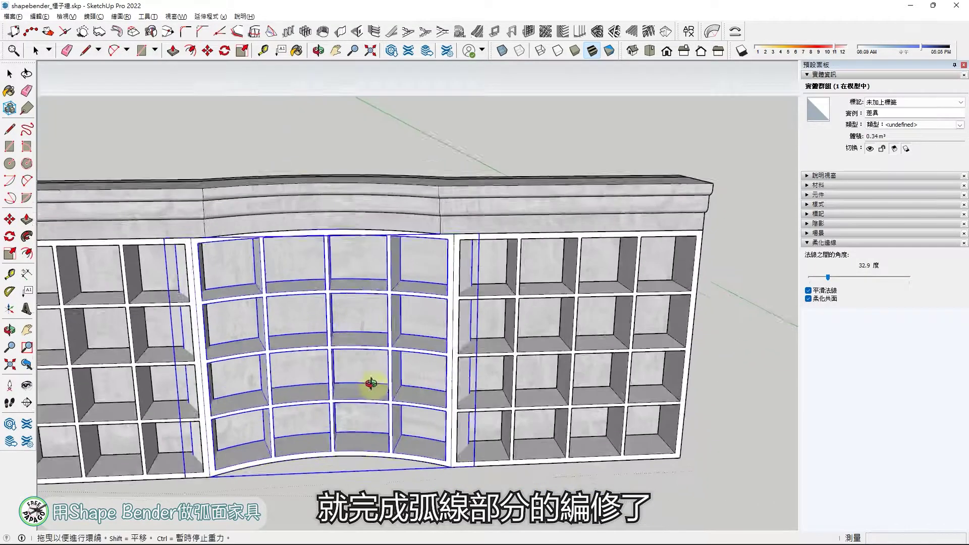
pyautogui.scroll(5, 307, 336)
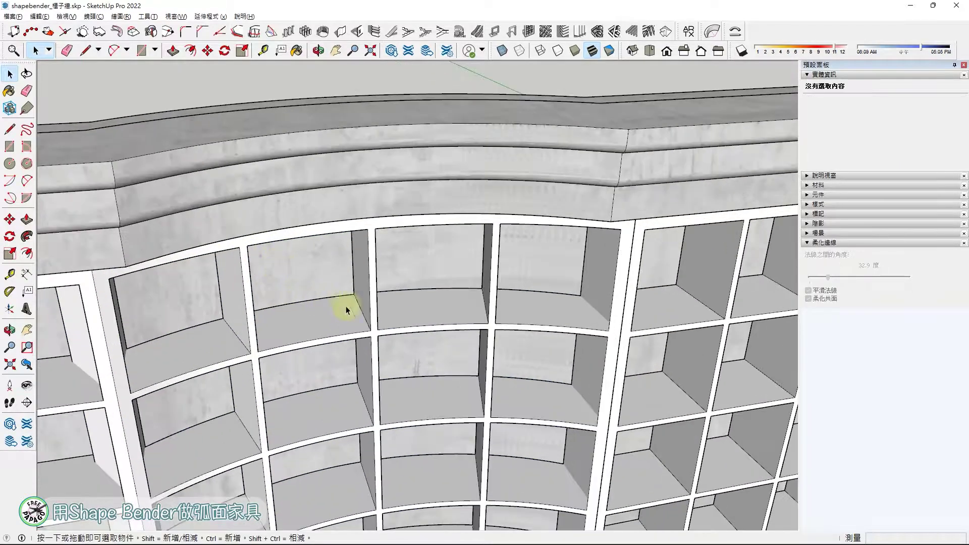
pyautogui.moveTo(346, 306)
pyautogui.mouseDown(button='middle')
pyautogui.moveTo(158, 335)
pyautogui.moveTo(442, 308)
pyautogui.moveTo(450, 319)
pyautogui.moveTo(567, 281)
pyautogui.moveTo(547, 210)
pyautogui.moveTo(400, 206)
pyautogui.mouseUp(button='middle')
pyautogui.scroll(-3, 442, 308)
pyautogui.moveTo(442, 308)
pyautogui.mouseDown(button='middle')
pyautogui.moveTo(454, 325)
pyautogui.moveTo(465, 112)
pyautogui.mouseUp(button='middle')
pyautogui.scroll(3, 489, 274)
pyautogui.scroll(3, 565, 311)
pyautogui.scroll(2, 671, 260)
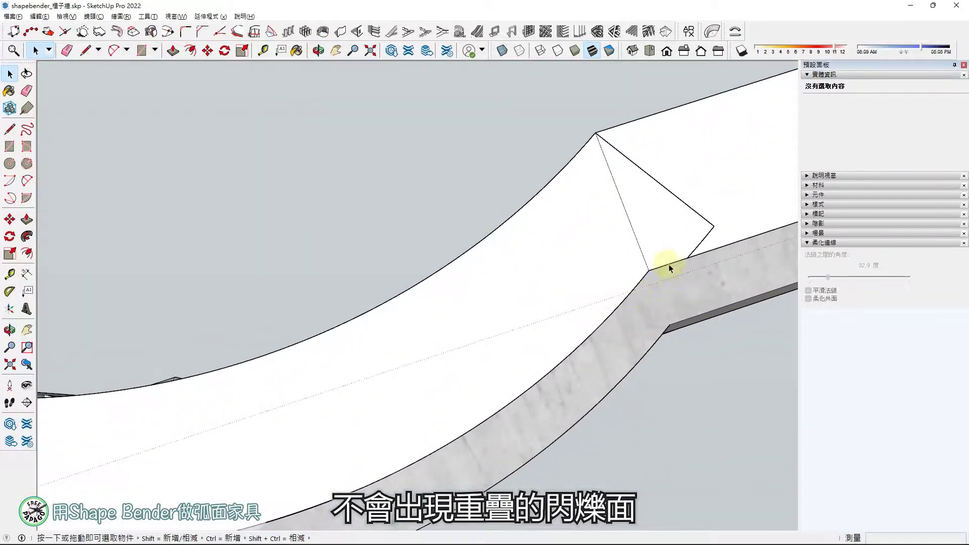
pyautogui.scroll(-3, 532, 360)
pyautogui.scroll(-2, 558, 275)
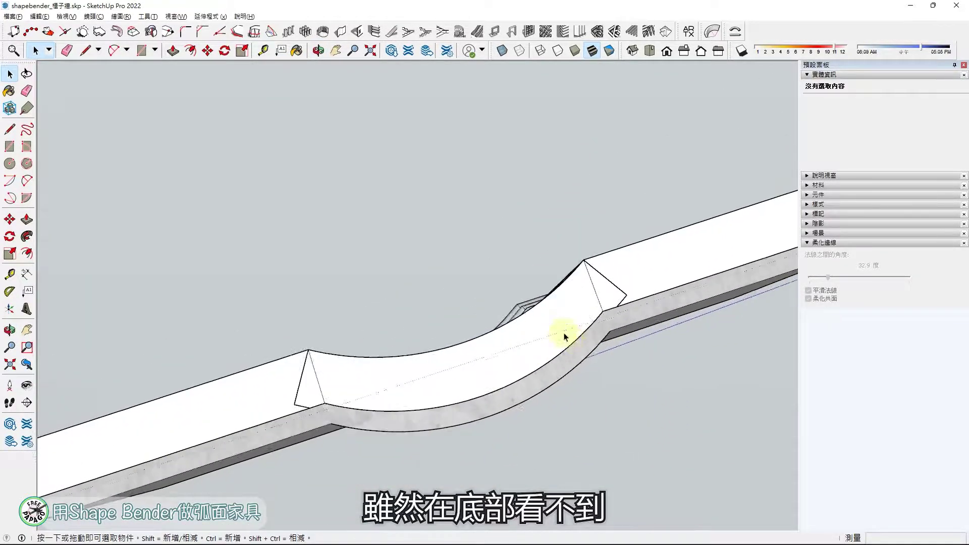
pyautogui.moveTo(559, 275)
pyautogui.mouseDown(button='middle')
pyautogui.moveTo(513, 418)
pyautogui.moveTo(534, 251)
pyautogui.moveTo(586, 338)
pyautogui.mouseUp(button='middle')
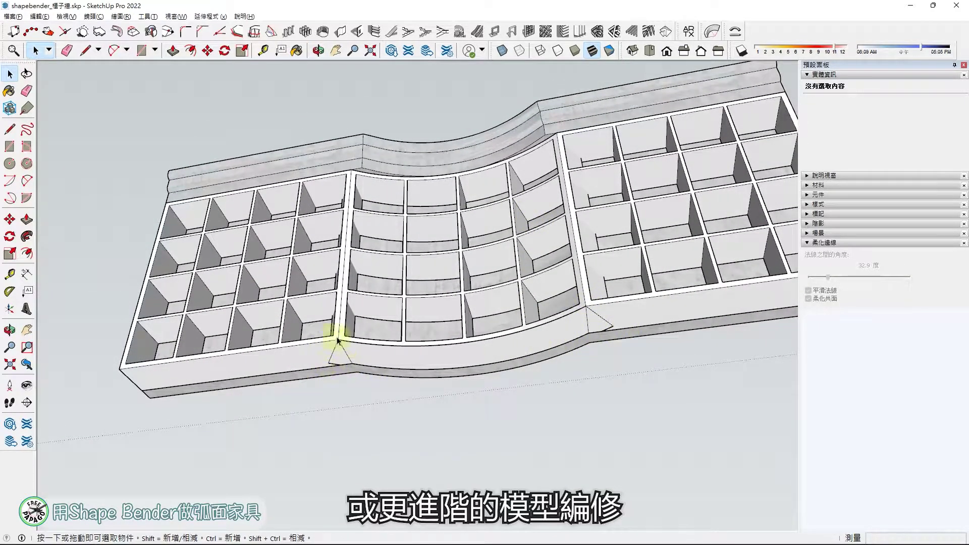
pyautogui.moveTo(344, 372)
pyautogui.mouseDown(button='middle')
pyautogui.moveTo(491, 331)
pyautogui.moveTo(579, 244)
pyautogui.moveTo(578, 309)
pyautogui.moveTo(589, 232)
pyautogui.mouseUp(button='middle')
pyautogui.scroll(-1, 588, 231)
pyautogui.press('space')
pyautogui.moveTo(456, 444); pyautogui.dragTo(808, 147)
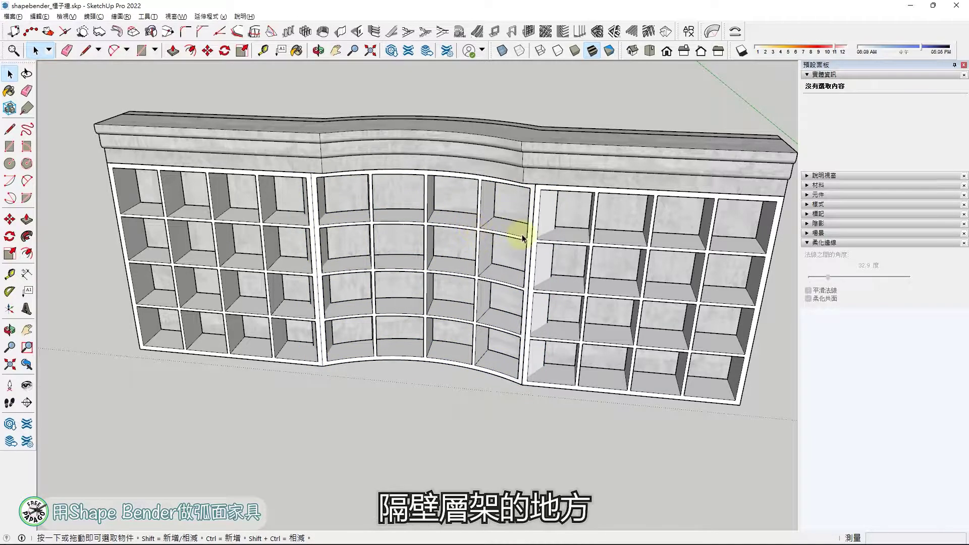
# - Finish a floor rectangle at the shelf's edge and pull it into a box taller than the shelving
pyautogui.moveTo(522, 237)
pyautogui.mouseDown(button='middle')
pyautogui.moveTo(471, 249)
pyautogui.moveTo(492, 358)
pyautogui.mouseUp(button='middle')
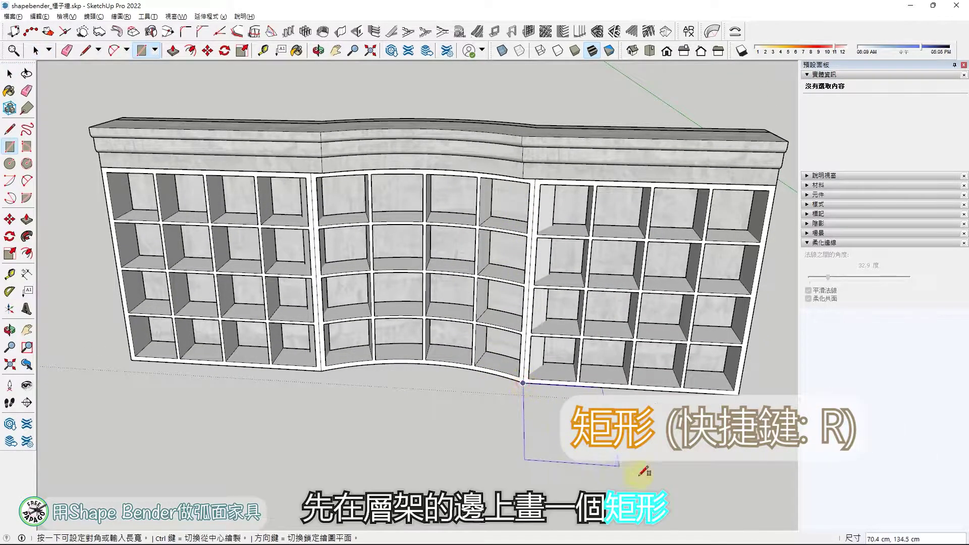
pyautogui.click(720, 520)
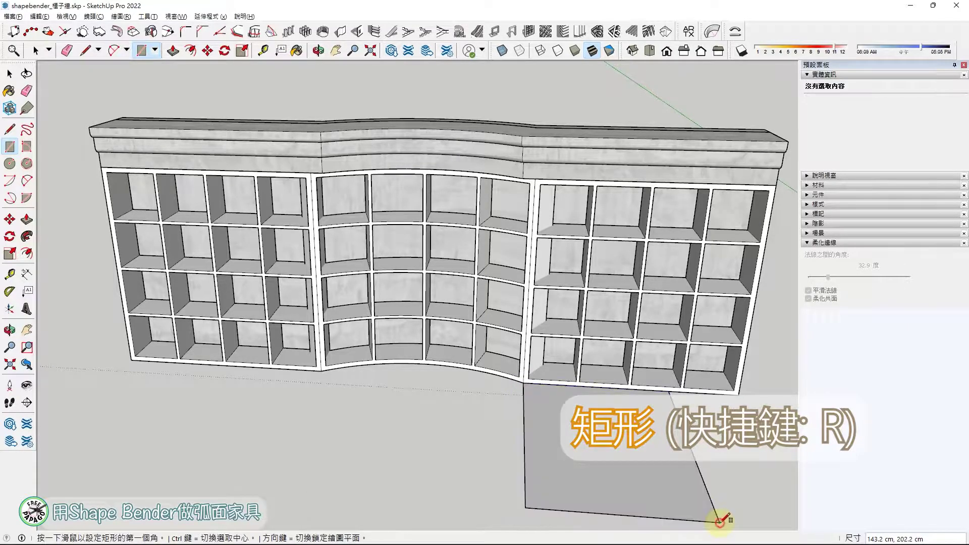
pyautogui.press('p')
pyautogui.moveTo(628, 427); pyautogui.dragTo(649, 110)
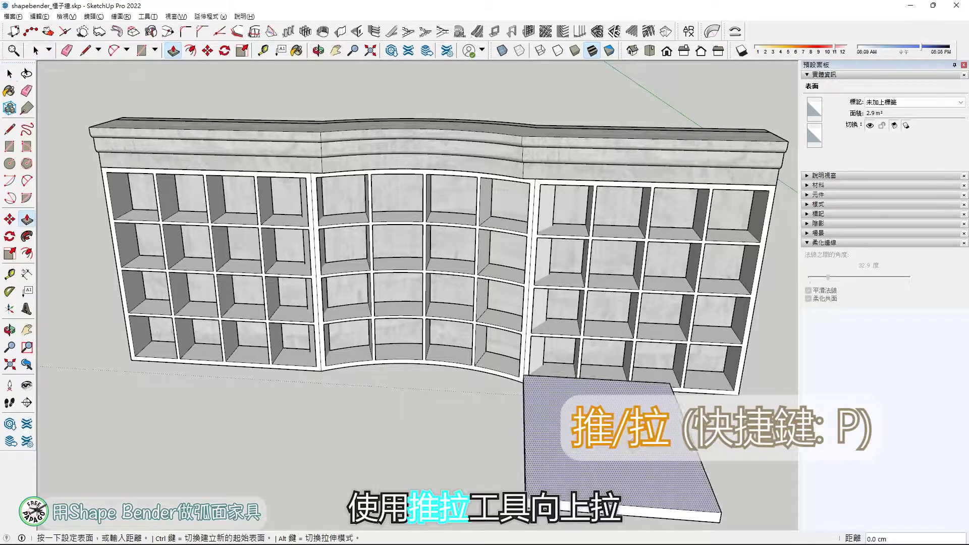
pyautogui.click(531, 224)
pyautogui.moveTo(531, 225)
pyautogui.mouseDown(button='middle')
pyautogui.moveTo(696, 232)
pyautogui.moveTo(620, 318)
pyautogui.mouseUp(button='middle')
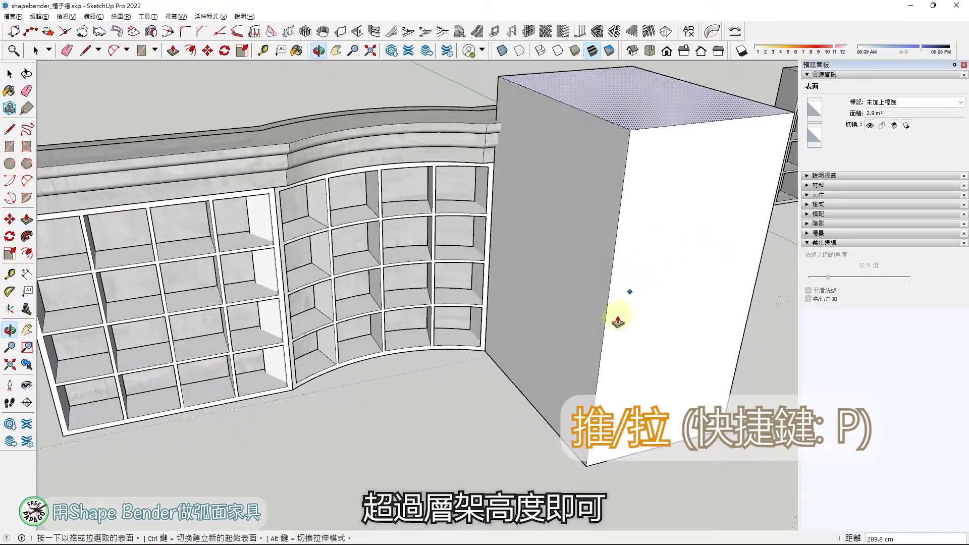
pyautogui.press('space')
# - Copy the tall box to the other side of the curved section
pyautogui.click(619, 319)
pyautogui.tripleClick(619, 319)
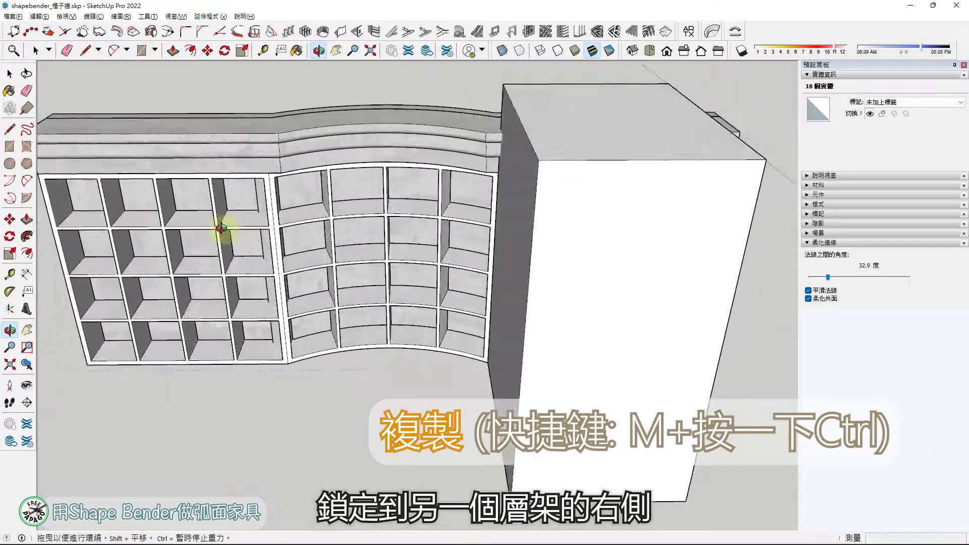
pyautogui.press('m')
pyautogui.click(220, 229)
pyautogui.press('ctrl')
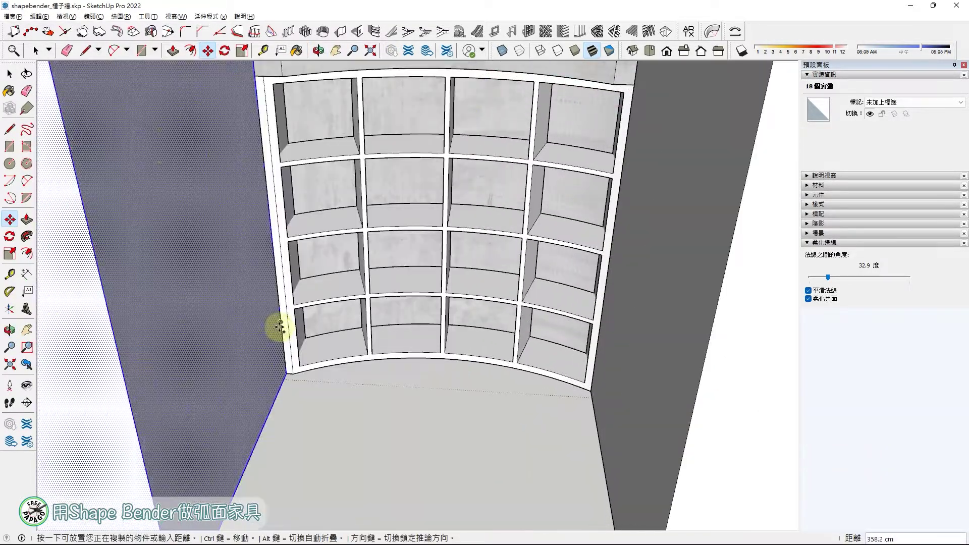
pyautogui.scroll(5, 277, 271)
pyautogui.scroll(-5, 399, 400)
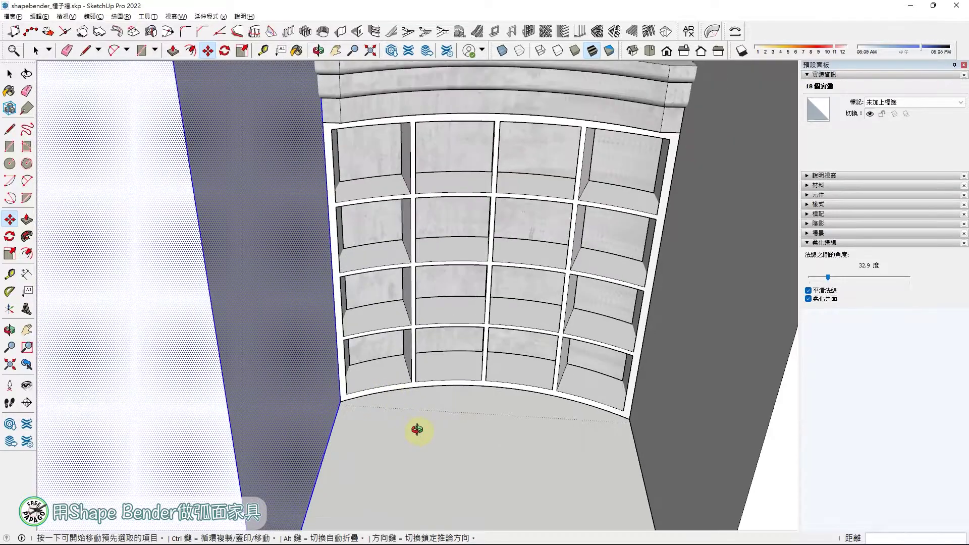
pyautogui.moveTo(414, 432)
pyautogui.mouseDown(button='middle')
pyautogui.moveTo(379, 113)
pyautogui.moveTo(426, 303)
pyautogui.moveTo(439, 228)
pyautogui.moveTo(411, 363)
pyautogui.moveTo(472, 396)
pyautogui.mouseUp(button='middle')
pyautogui.scroll(-3, 410, 305)
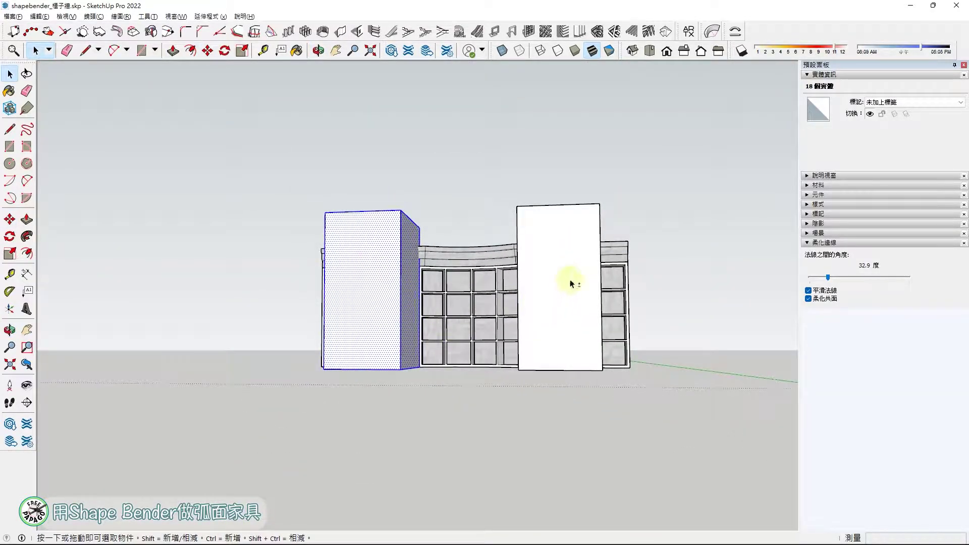
pyautogui.moveTo(566, 277)
pyautogui.mouseDown(button='middle')
pyautogui.moveTo(471, 309)
pyautogui.moveTo(501, 274)
pyautogui.moveTo(450, 283)
pyautogui.moveTo(411, 335)
pyautogui.moveTo(400, 258)
pyautogui.mouseUp(button='middle')
# - Make the two tall boxes one component and place it over the cabinet
pyautogui.press('g')
pyautogui.press('Return')
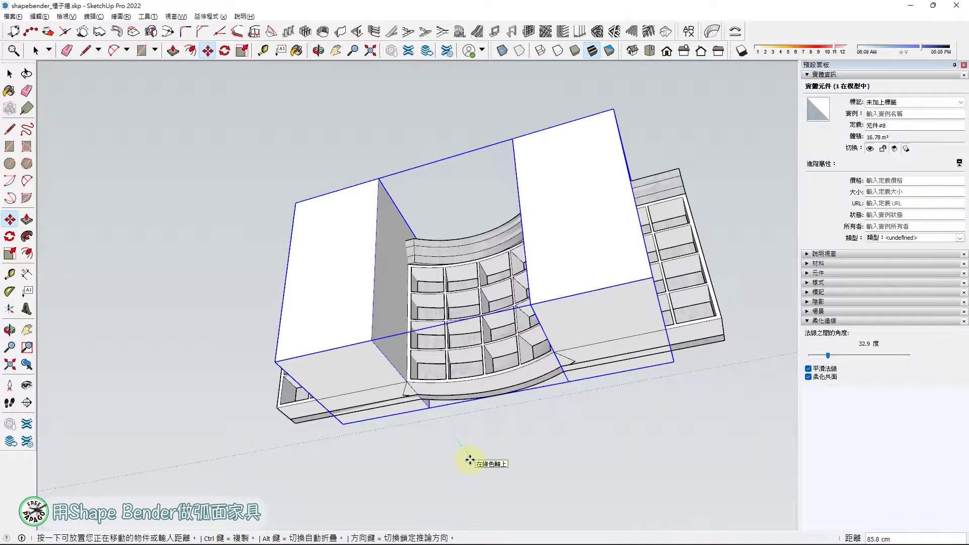
pyautogui.click(485, 340)
pyautogui.moveTo(484, 340); pyautogui.dragTo(534, 264, button='middle')
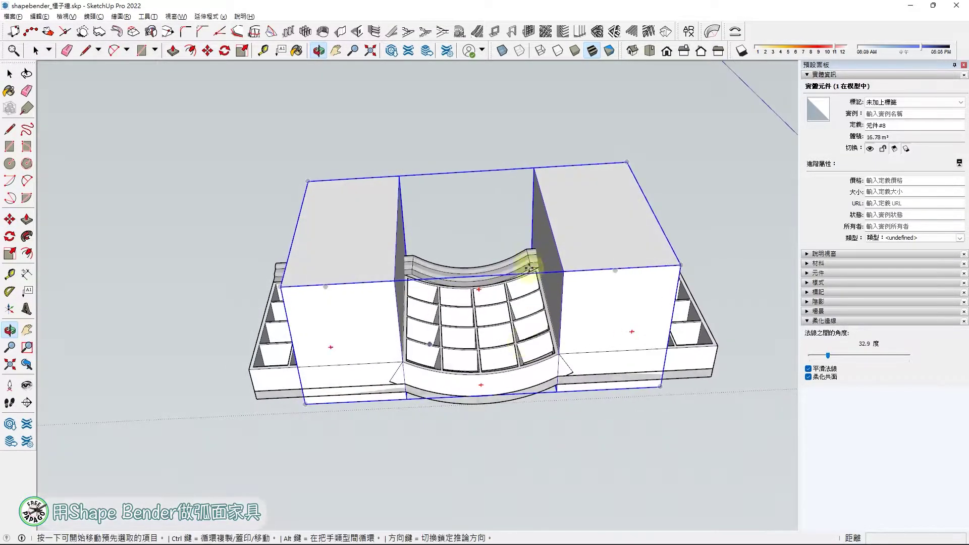
pyautogui.scroll(3, 508, 364)
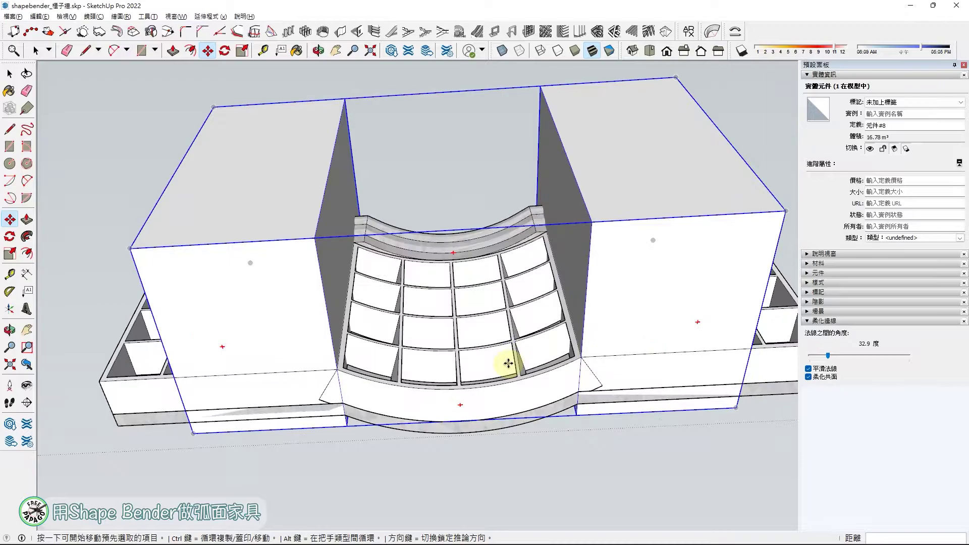
# - Subtract the box component from the curved shelf with Solid Tools, then inspect the trimmed ends
pyautogui.click(149, 17)
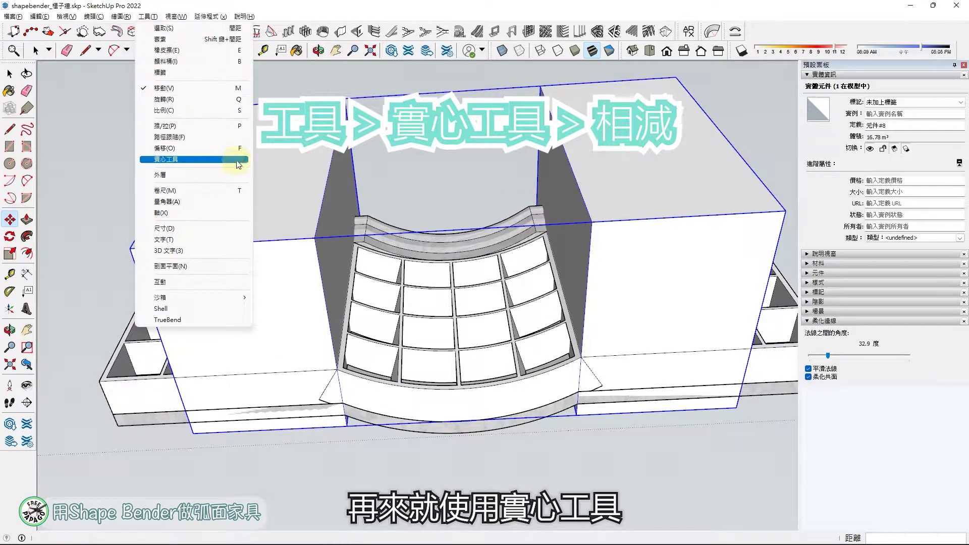
pyautogui.click(292, 181)
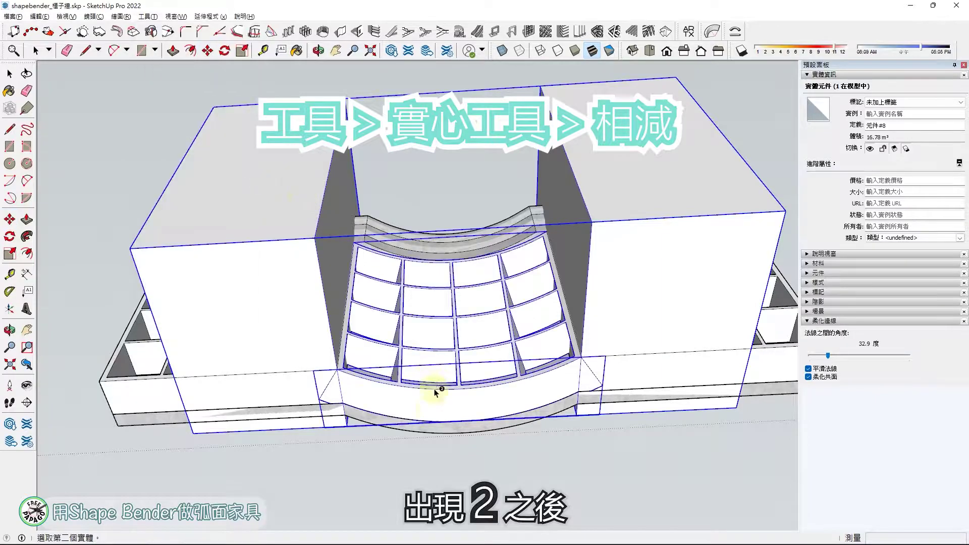
pyautogui.click(430, 393)
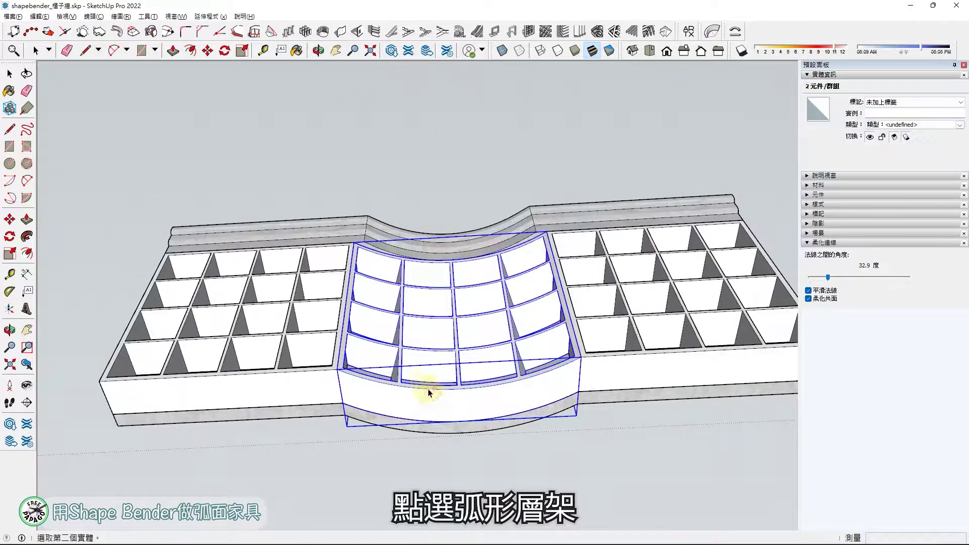
pyautogui.click(457, 426)
pyautogui.moveTo(458, 425)
pyautogui.mouseDown(button='middle')
pyautogui.moveTo(407, 383)
pyautogui.moveTo(390, 400)
pyautogui.moveTo(489, 194)
pyautogui.moveTo(458, 270)
pyautogui.mouseUp(button='middle')
pyautogui.moveTo(458, 270)
pyautogui.mouseDown()
pyautogui.moveTo(378, 368)
pyautogui.moveTo(411, 370)
pyautogui.moveTo(402, 272)
pyautogui.moveTo(344, 231)
pyautogui.moveTo(288, 251)
pyautogui.moveTo(642, 389)
pyautogui.moveTo(677, 384)
pyautogui.moveTo(399, 368)
pyautogui.moveTo(346, 309)
pyautogui.moveTo(527, 489)
pyautogui.mouseUp()
pyautogui.moveTo(468, 419)
pyautogui.mouseDown()
pyautogui.moveTo(381, 283)
pyautogui.moveTo(426, 306)
pyautogui.mouseUp()
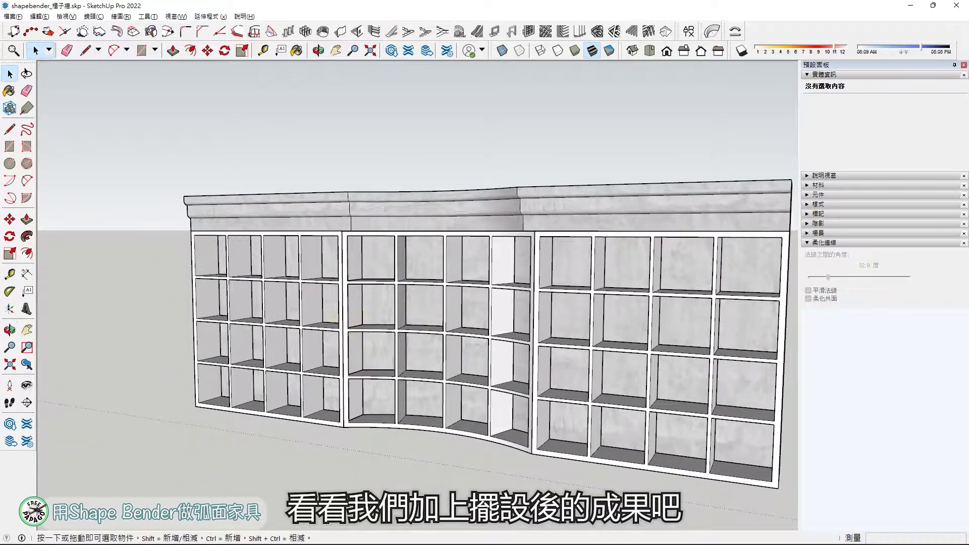